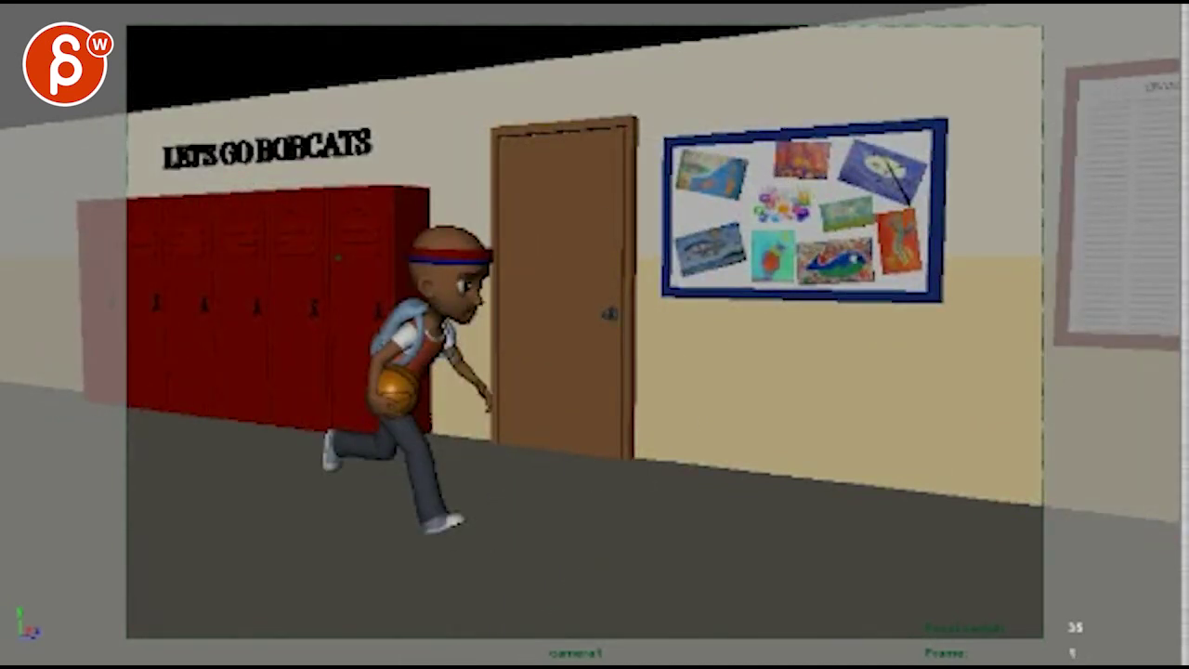
Step: Sketch the running boy's line of action through legs, torso and head, mark his facing direction toward the door, and clear the marks
mouse_move(349, 437)
left_mouse_down()
mouse_move(451, 298)
mouse_move(444, 502)
left_mouse_up()
mouse_move(422, 288)
left_mouse_down()
mouse_move(467, 266)
mouse_move(447, 305)
left_mouse_up()
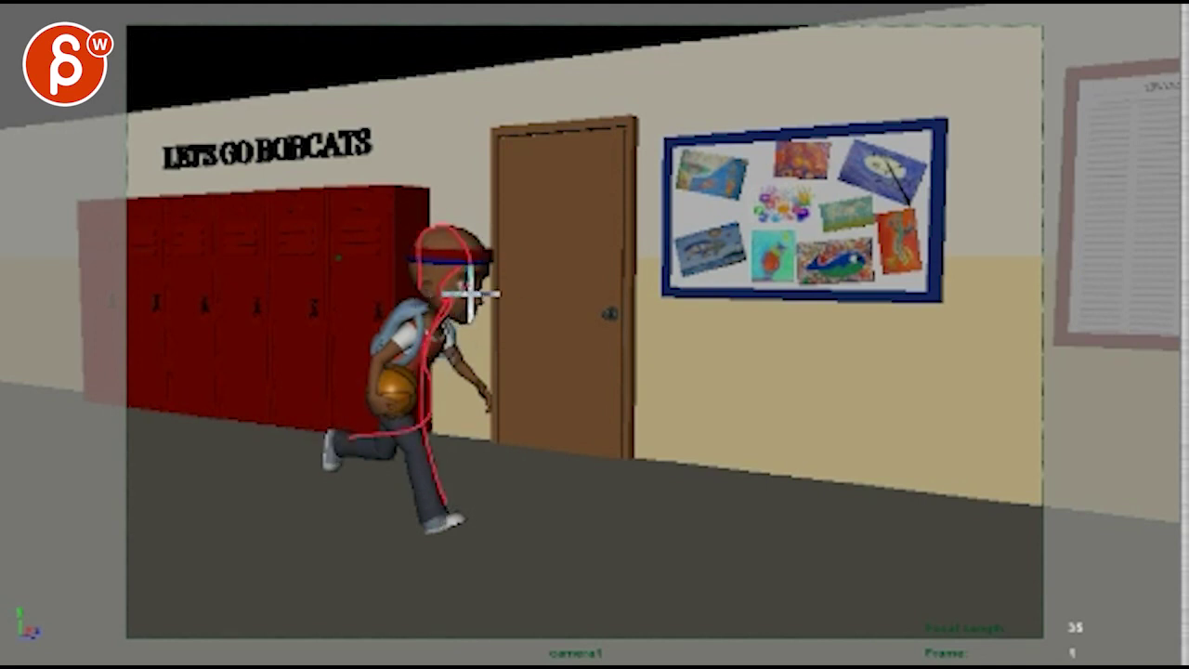
mouse_move(502, 283)
left_mouse_down()
mouse_move(483, 220)
mouse_move(493, 300)
mouse_move(484, 266)
mouse_move(543, 263)
mouse_move(552, 274)
left_mouse_up()
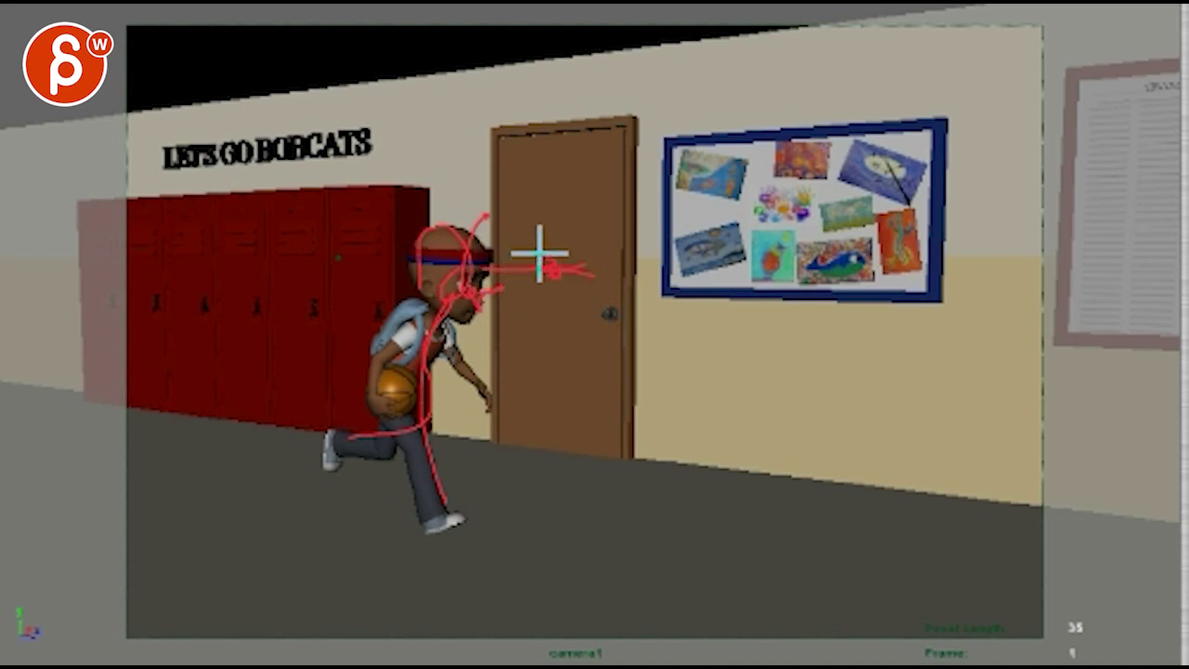
left_click_drag(539, 253, 562, 267)
key("Escape")
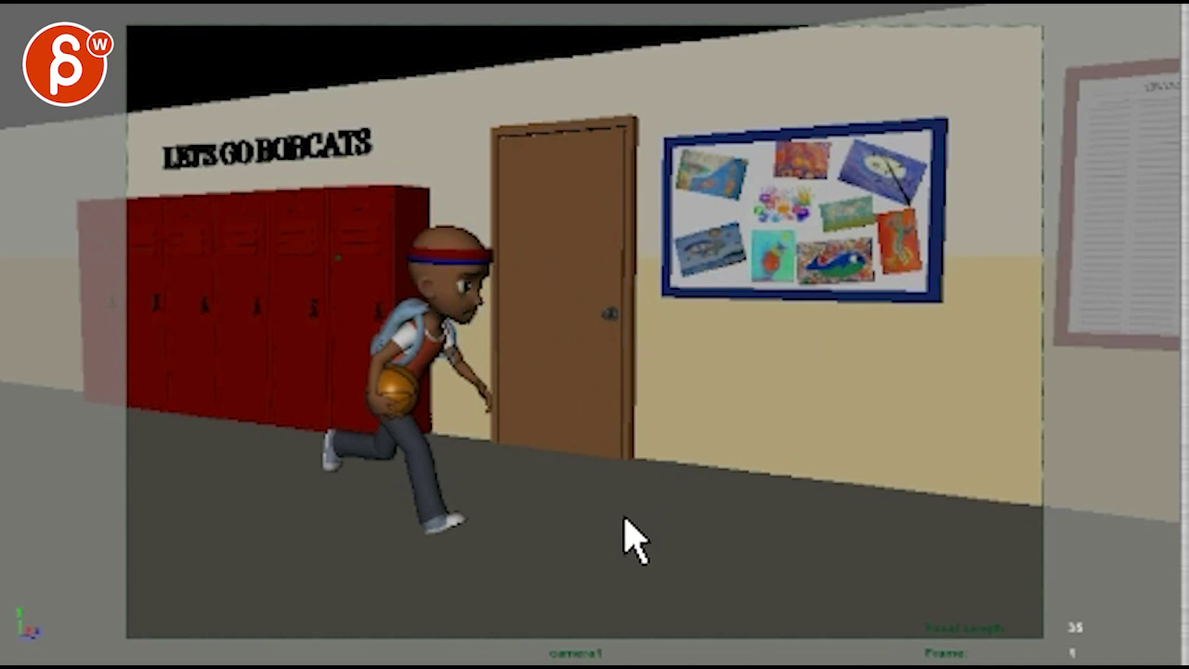
Step: Advance the shot to the boy's close-up at frame 153 and outline his head and upper-body silhouette in red
key("alt+v")
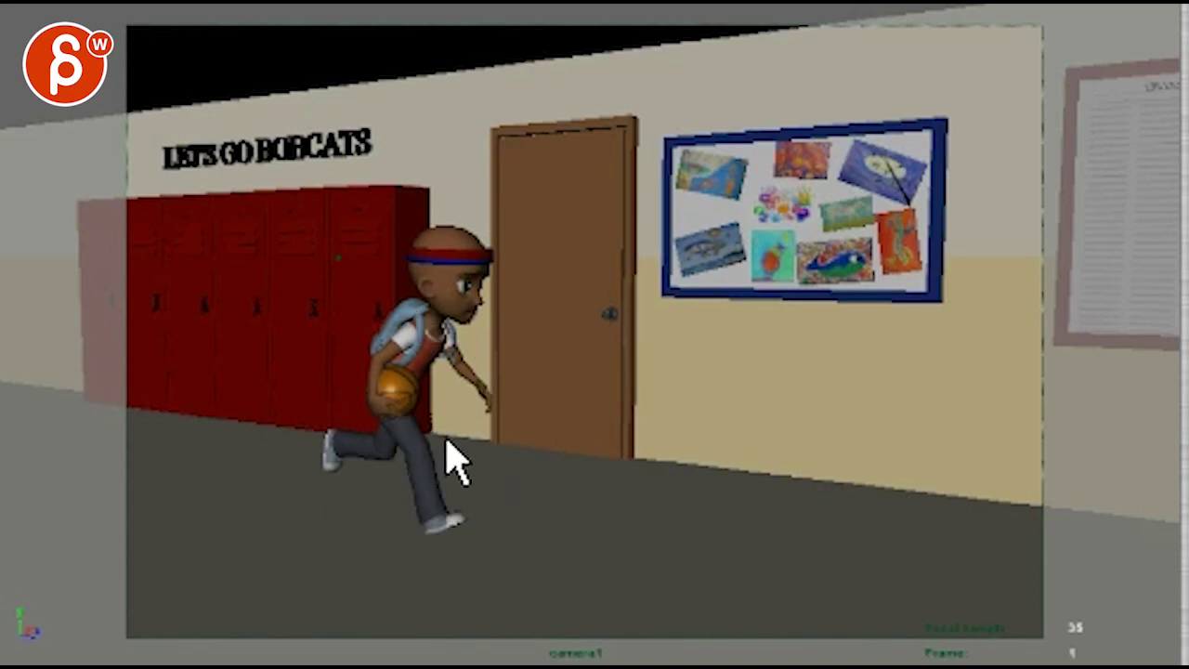
key("space")
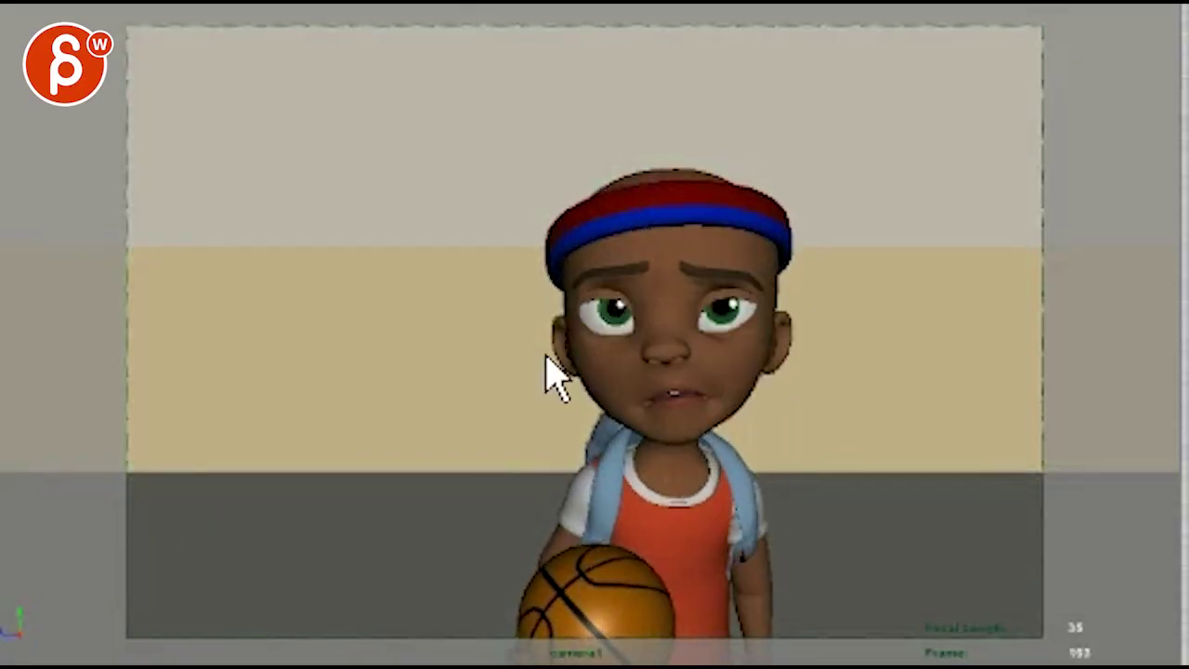
mouse_move(545, 636)
left_mouse_down()
mouse_move(589, 465)
mouse_move(743, 207)
mouse_move(765, 631)
left_mouse_up()
mouse_move(685, 537)
left_mouse_down()
mouse_move(605, 387)
mouse_move(759, 207)
mouse_move(730, 627)
left_mouse_up()
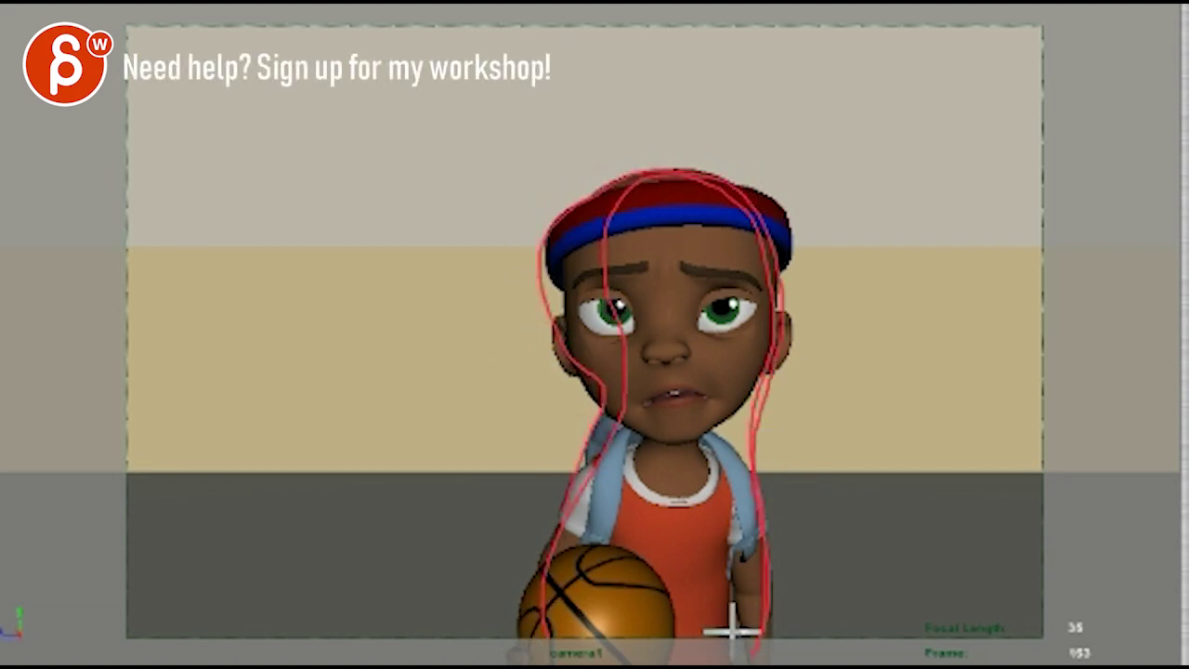
mouse_move(589, 243)
left_mouse_down()
mouse_move(563, 260)
mouse_move(603, 420)
left_mouse_up()
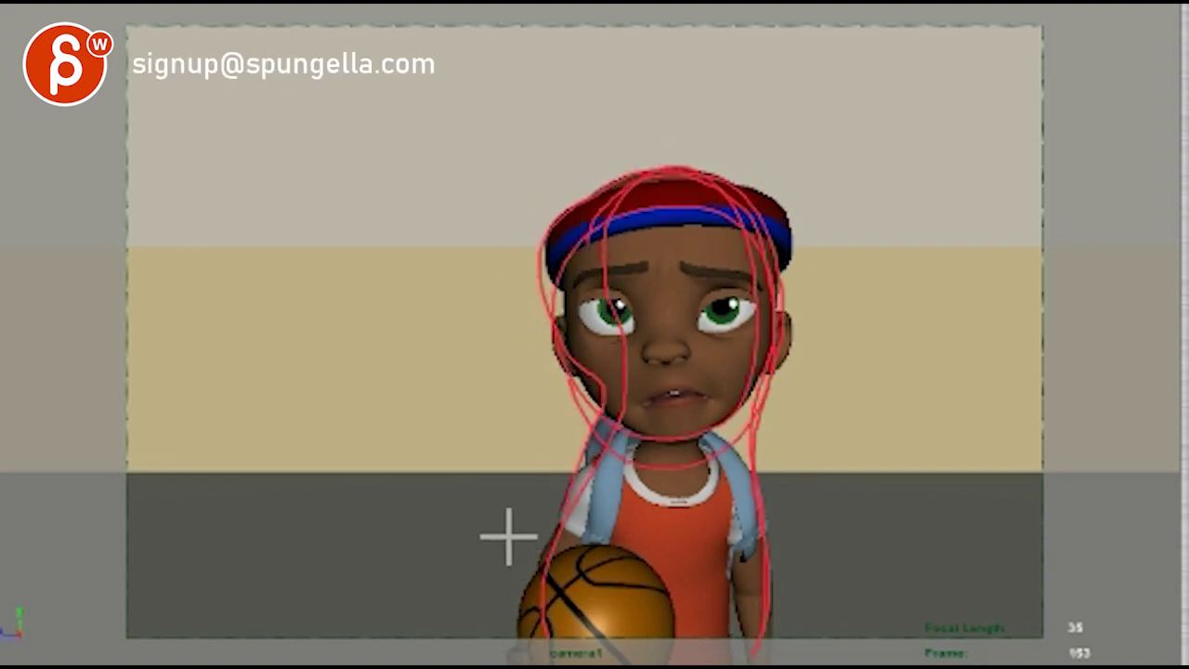
Step: Add direction marks in the empty space around the boy's silhouette, and erase the annotations
left_click_drag(451, 141, 368, 139)
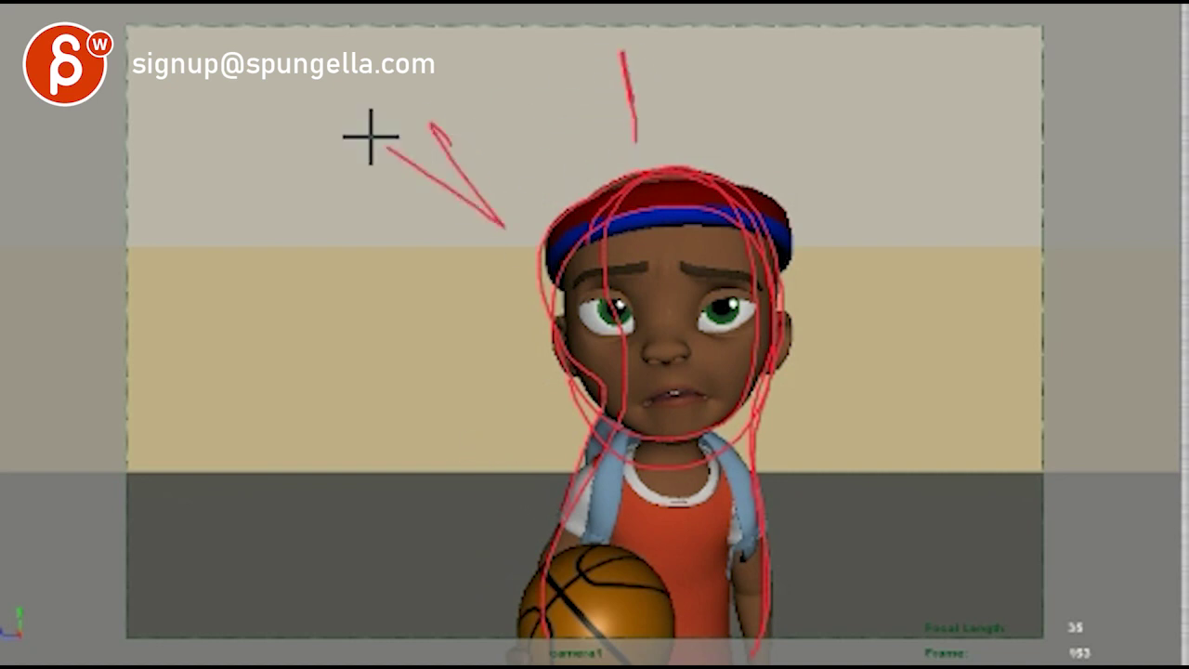
left_click_drag(302, 404, 400, 418)
left_click_drag(318, 509, 365, 537)
mouse_move(836, 170)
left_mouse_down()
mouse_move(937, 207)
mouse_move(910, 516)
left_mouse_up()
mouse_move(546, 397)
left_mouse_down()
mouse_move(587, 604)
mouse_move(669, 217)
left_mouse_up()
key("e")
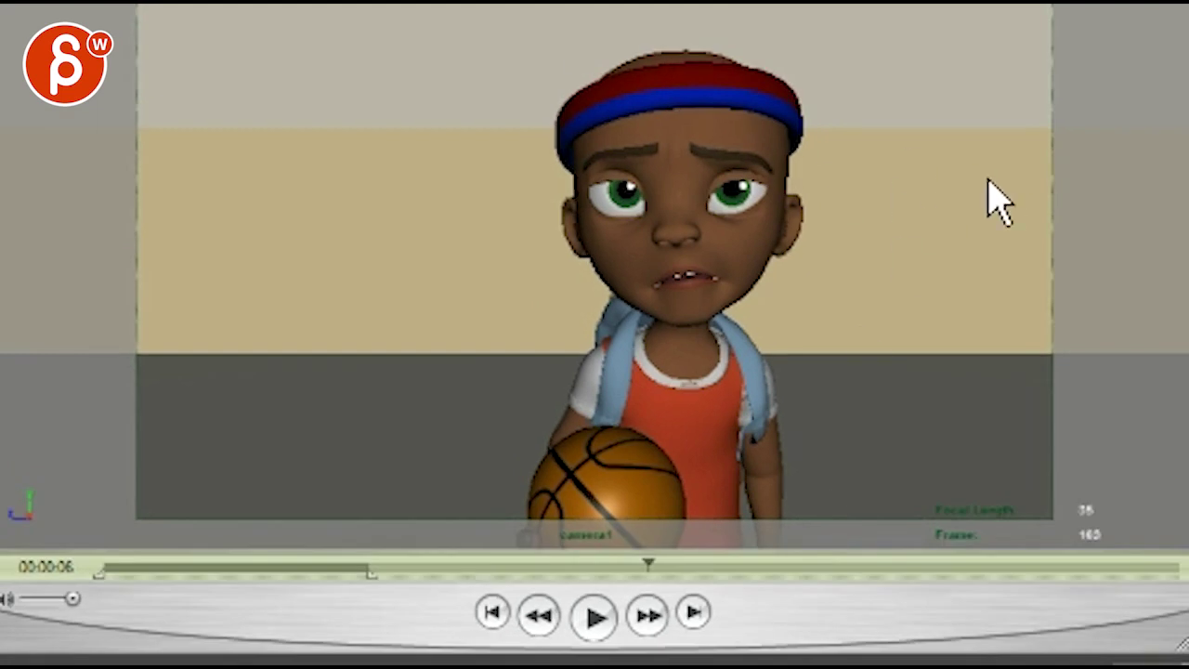
Step: Draw a rule-of-thirds grid over the close-up at frame 163 with two horizontal and two vertical lines
mouse_move(1171, 161)
left_mouse_down()
mouse_move(831, 183)
mouse_move(40, 181)
left_mouse_up()
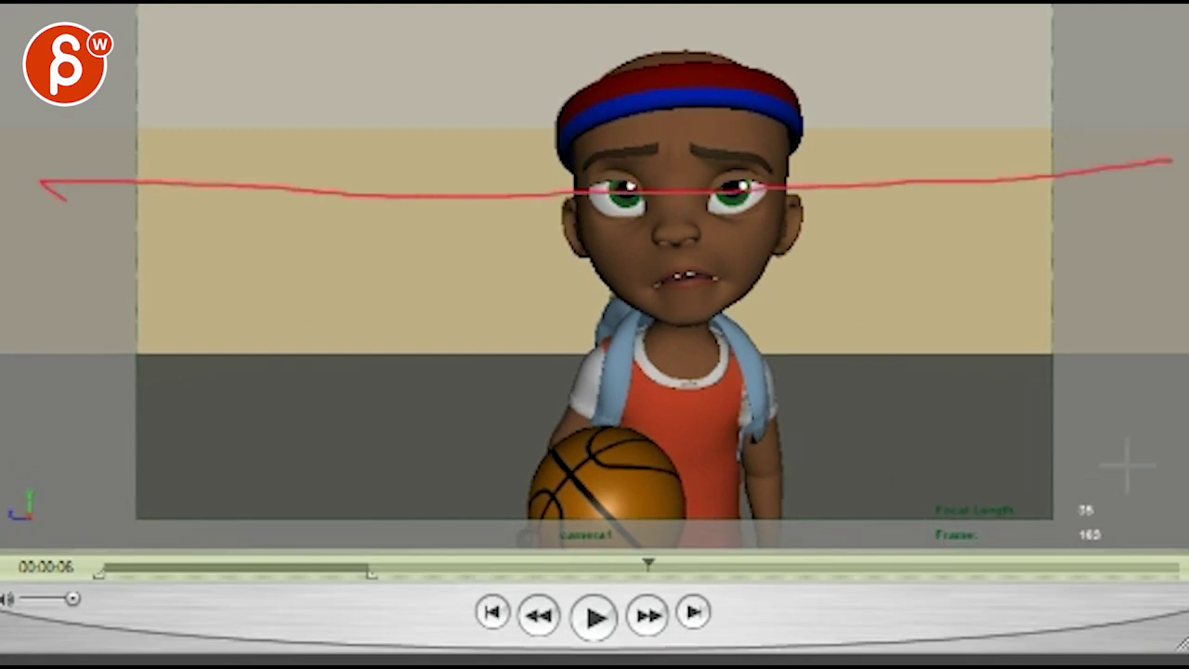
mouse_move(1160, 470)
left_mouse_down()
mouse_move(772, 483)
mouse_move(9, 465)
left_mouse_up()
left_click_drag(237, 28, 282, 613)
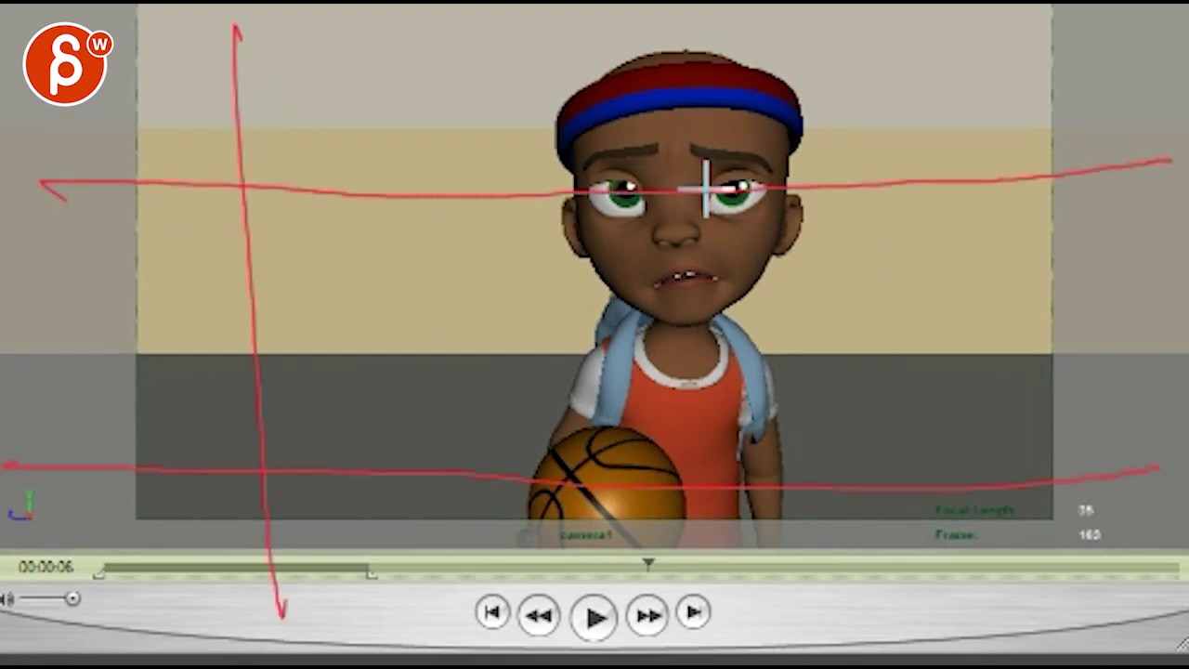
left_click_drag(815, 26, 828, 595)
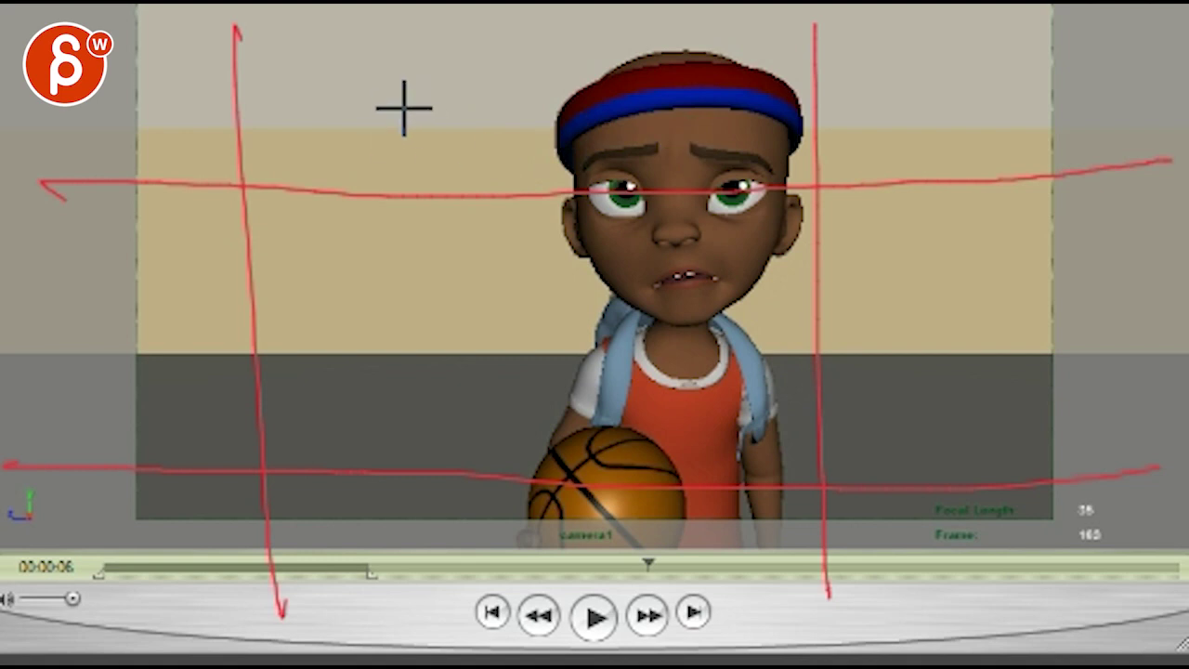
Step: Sketch an alternative head placement in the empty space beside the boy, mark a direction across his face, and clear the drawing
left_click_drag(390, 72, 315, 141)
mouse_move(335, 190)
left_mouse_down()
mouse_move(523, 102)
mouse_move(324, 111)
mouse_move(366, 245)
mouse_move(418, 197)
left_mouse_up()
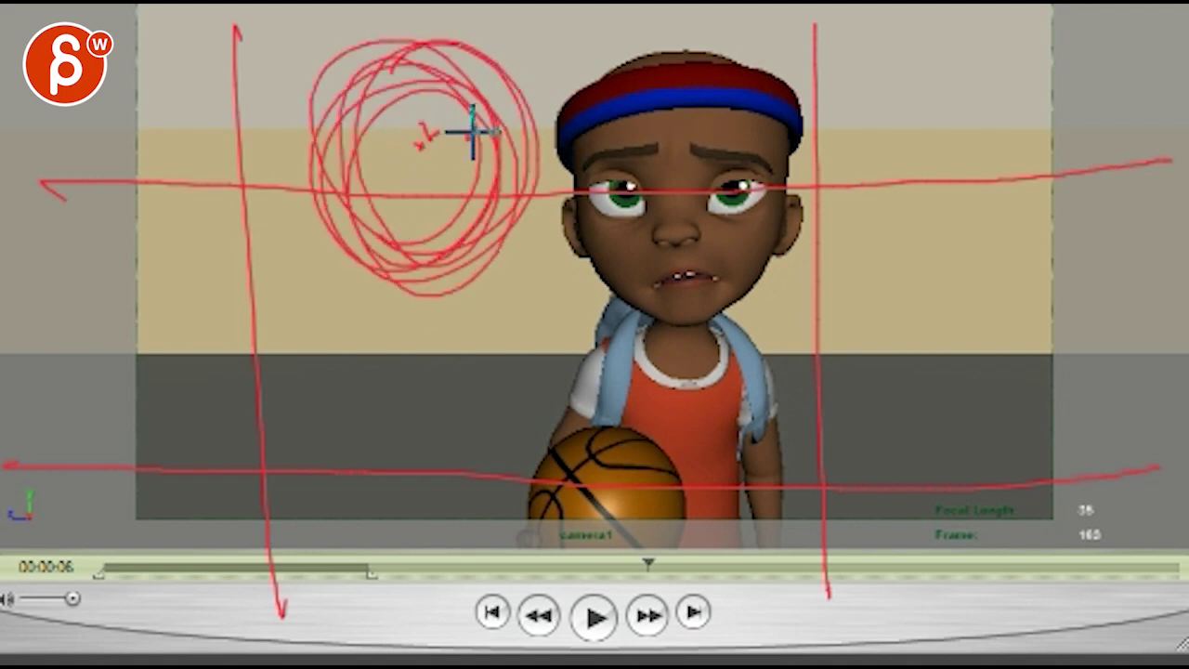
mouse_move(501, 167)
left_mouse_down()
mouse_move(638, 186)
mouse_move(607, 266)
mouse_move(671, 263)
left_mouse_up()
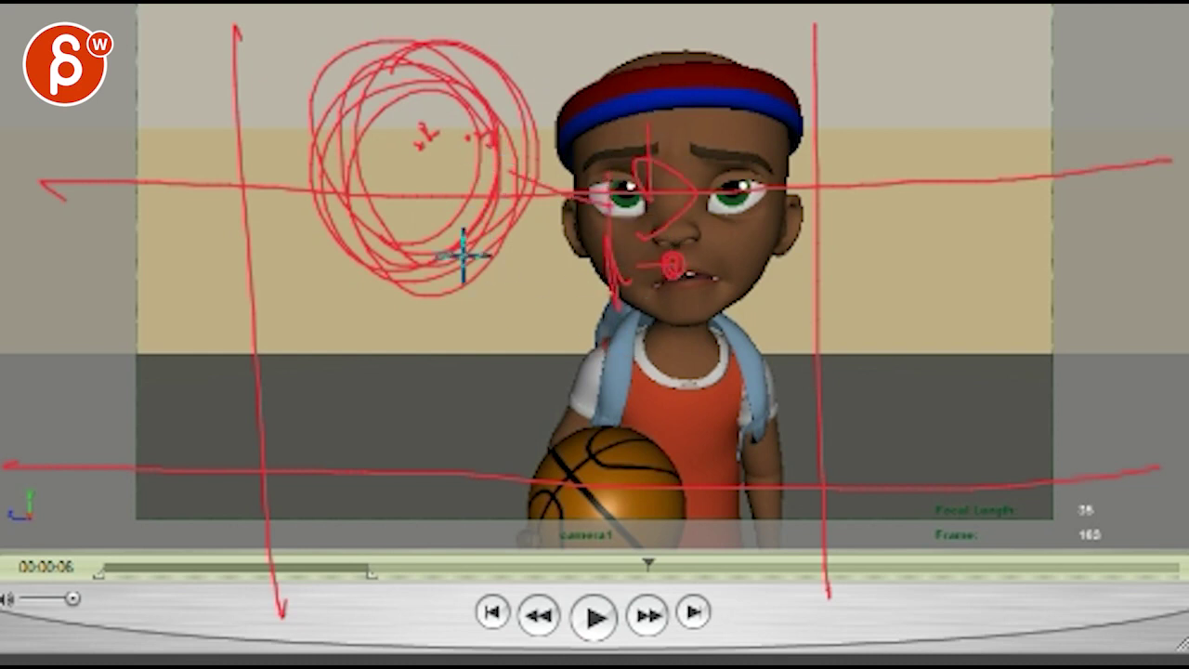
key("Escape")
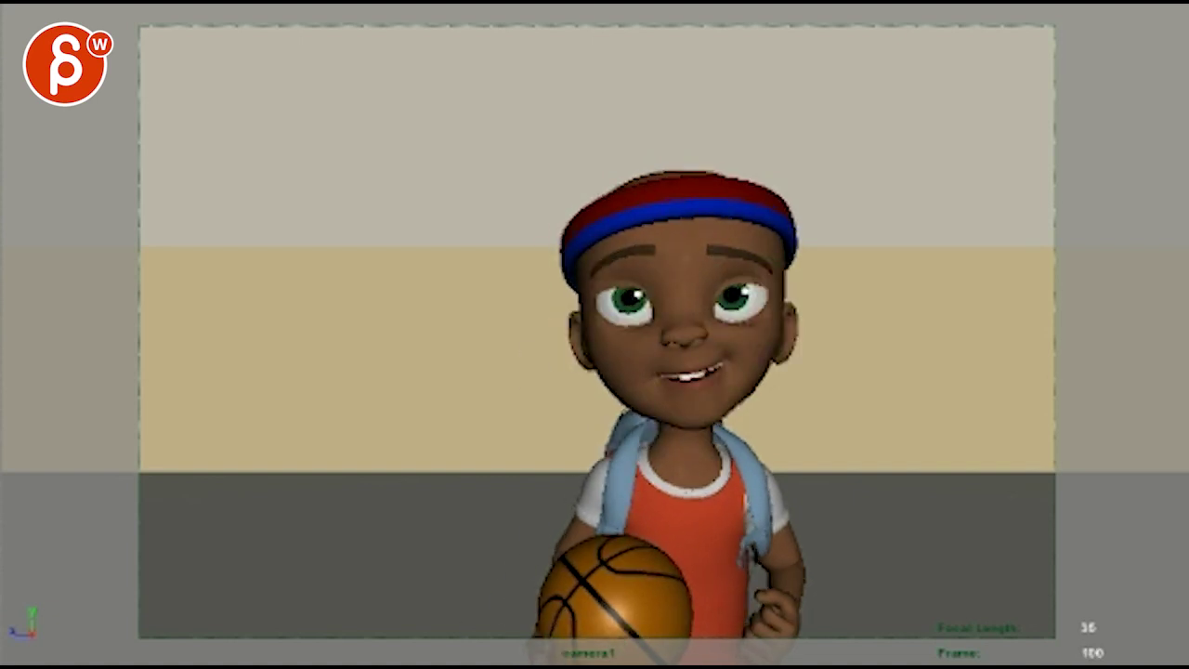
Step: Sketch a ground line with a foot and lower leg beside the boy at frame 100, and erase the sketch
left_click_drag(565, 418, 297, 411)
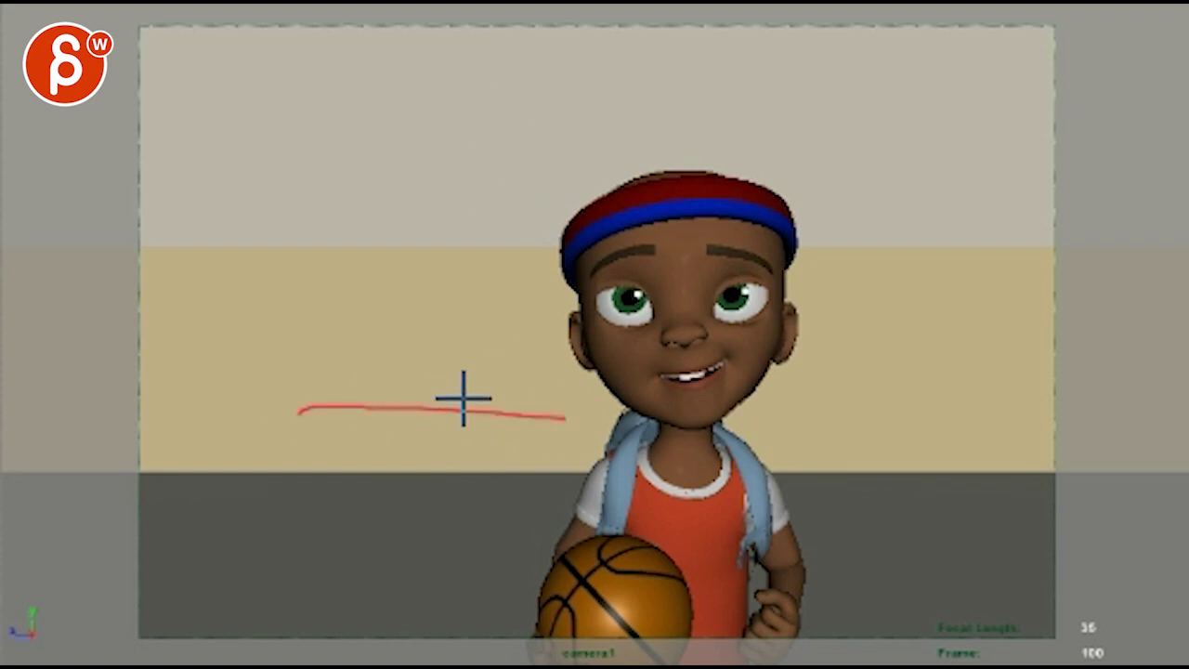
left_click_drag(474, 403, 366, 391)
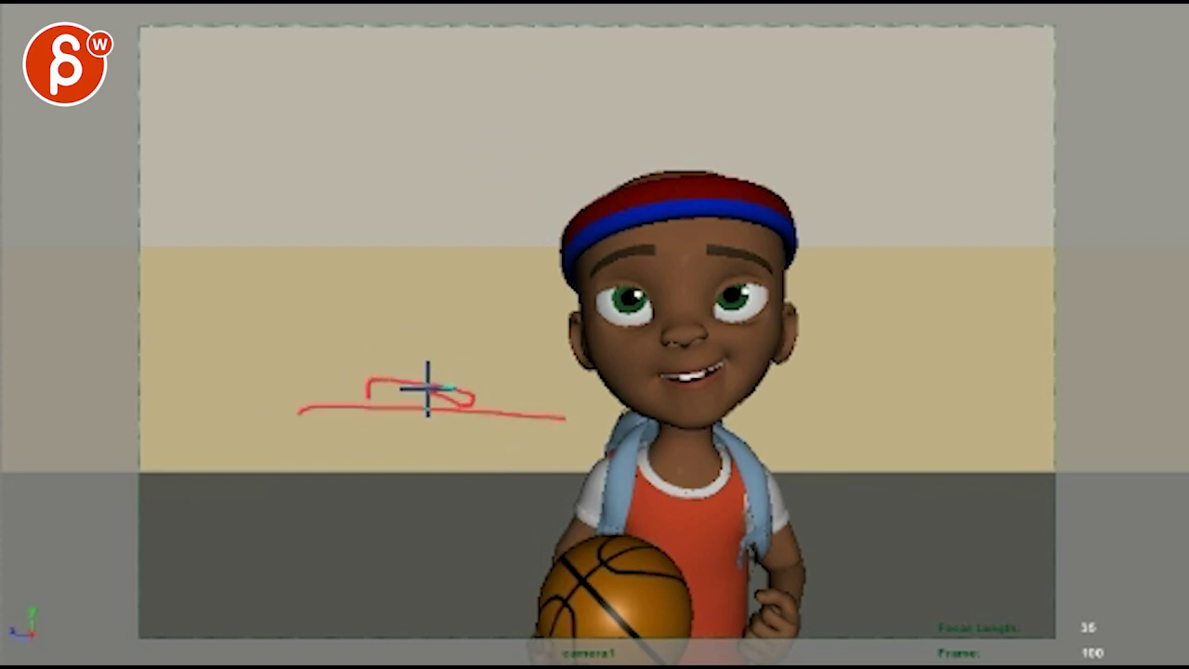
mouse_move(409, 320)
left_mouse_down()
mouse_move(449, 67)
mouse_move(434, 335)
left_mouse_up()
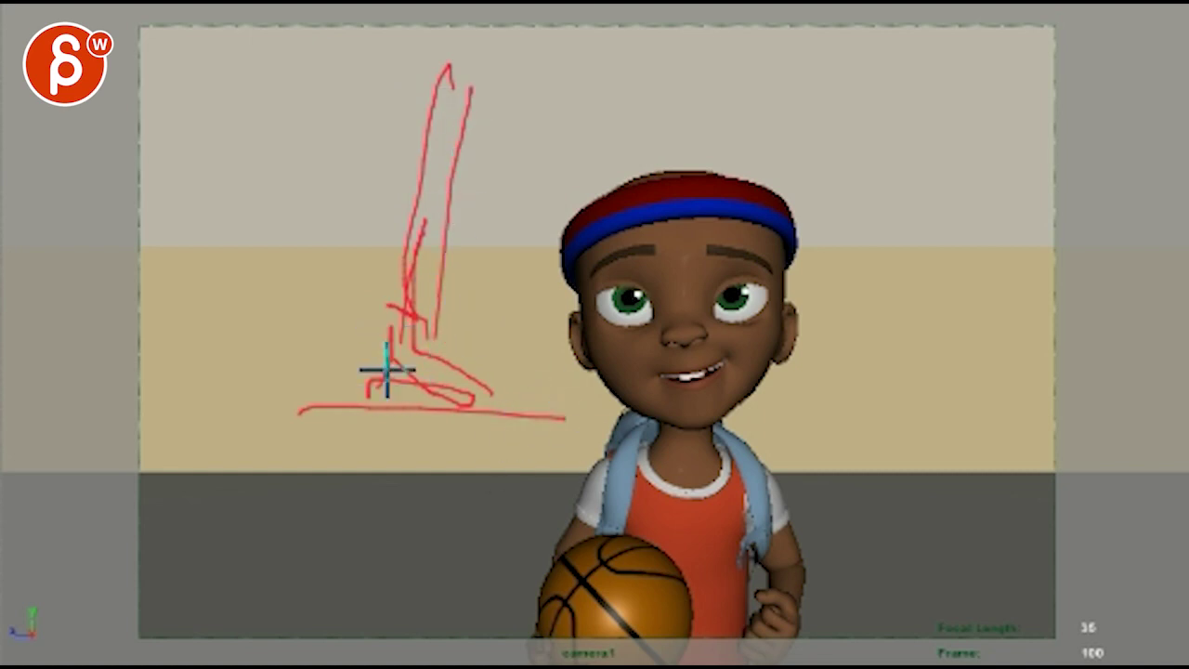
key("e")
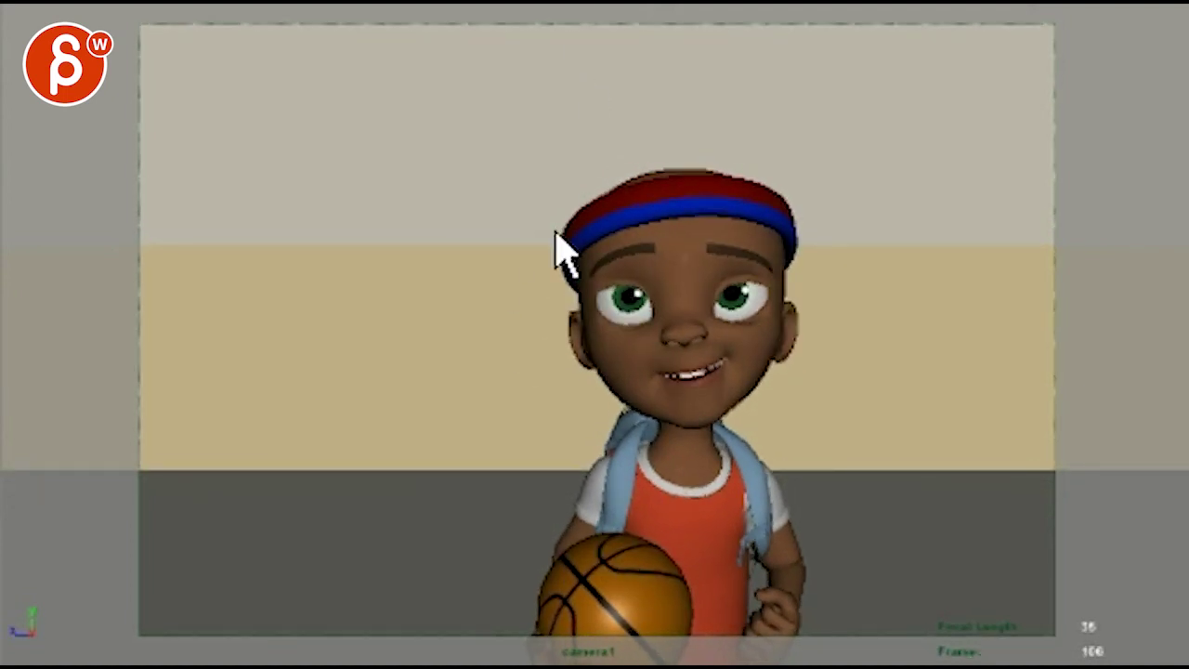
Step: Sketch an alternative pose over the boy at frame 106, with a looped head shape, slanted torso lines and a loop by the ball
left_click_drag(603, 469, 542, 354)
mouse_move(732, 602)
left_mouse_down()
mouse_move(746, 573)
mouse_move(664, 337)
left_mouse_up()
mouse_move(430, 251)
left_mouse_down()
mouse_move(560, 152)
mouse_move(445, 231)
mouse_move(544, 243)
left_mouse_up()
left_click_drag(550, 544, 585, 538)
left_click_drag(613, 329, 643, 564)
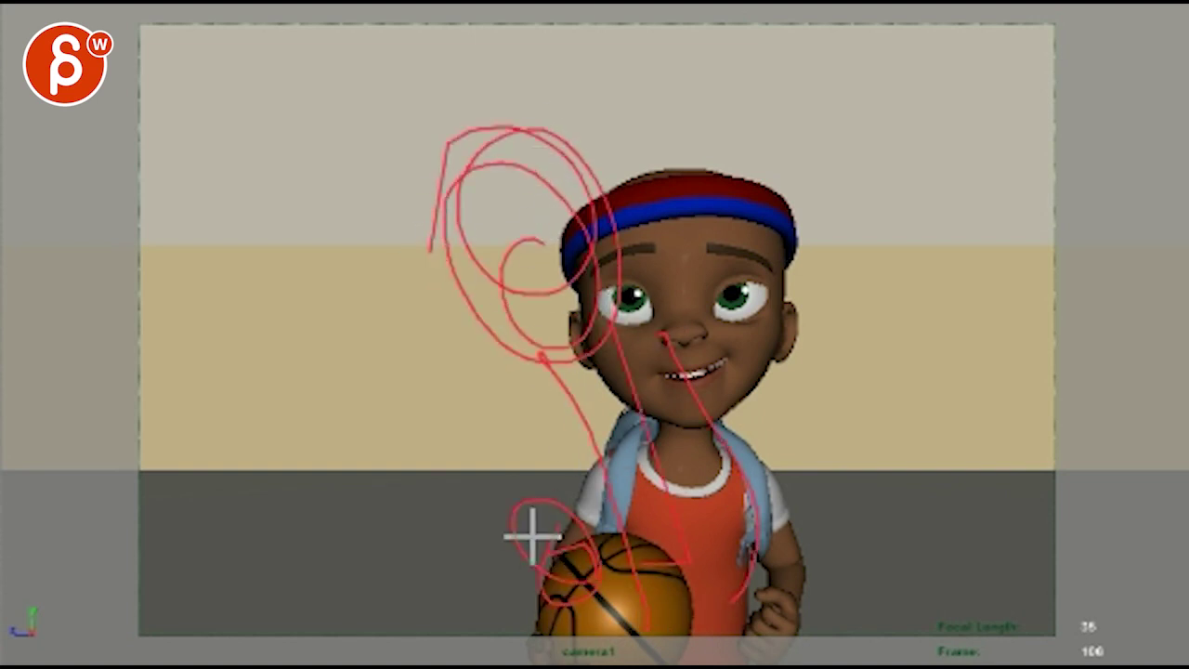
Step: Add more loops over the ball and head with lines crossing at chin level, and erase the pose sketch
left_click_drag(534, 539, 594, 557)
mouse_move(713, 631)
left_mouse_down()
mouse_move(786, 229)
mouse_move(836, 325)
mouse_move(808, 339)
left_mouse_up()
left_click_drag(389, 347, 827, 376)
left_click_drag(474, 385, 832, 384)
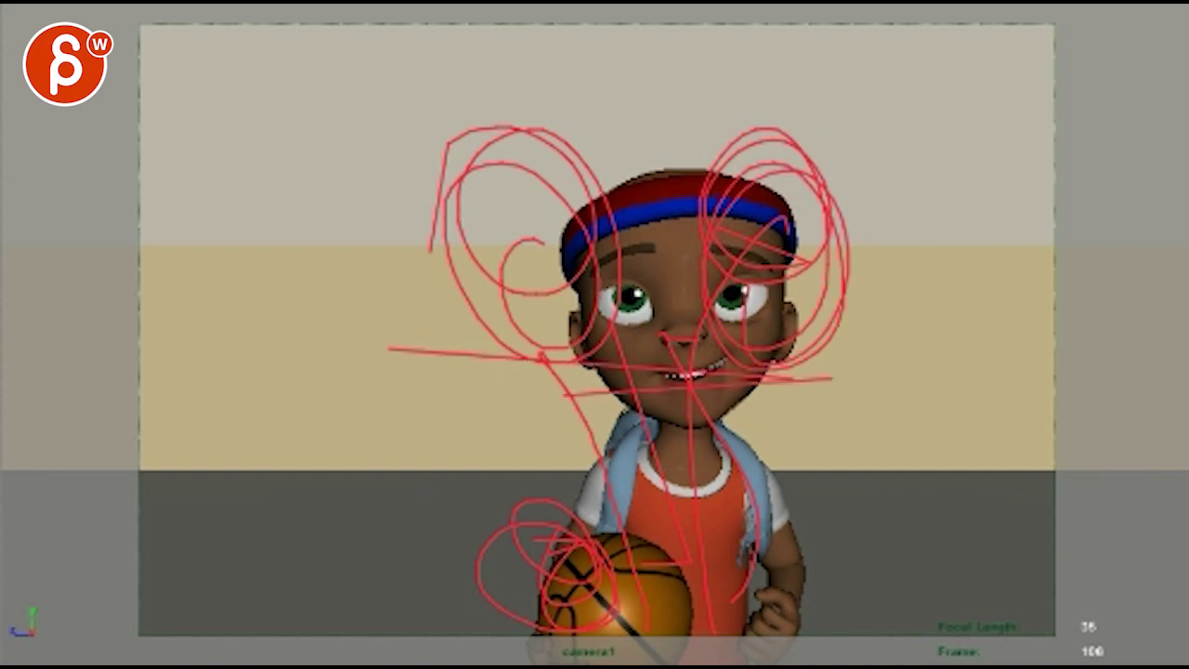
key("e")
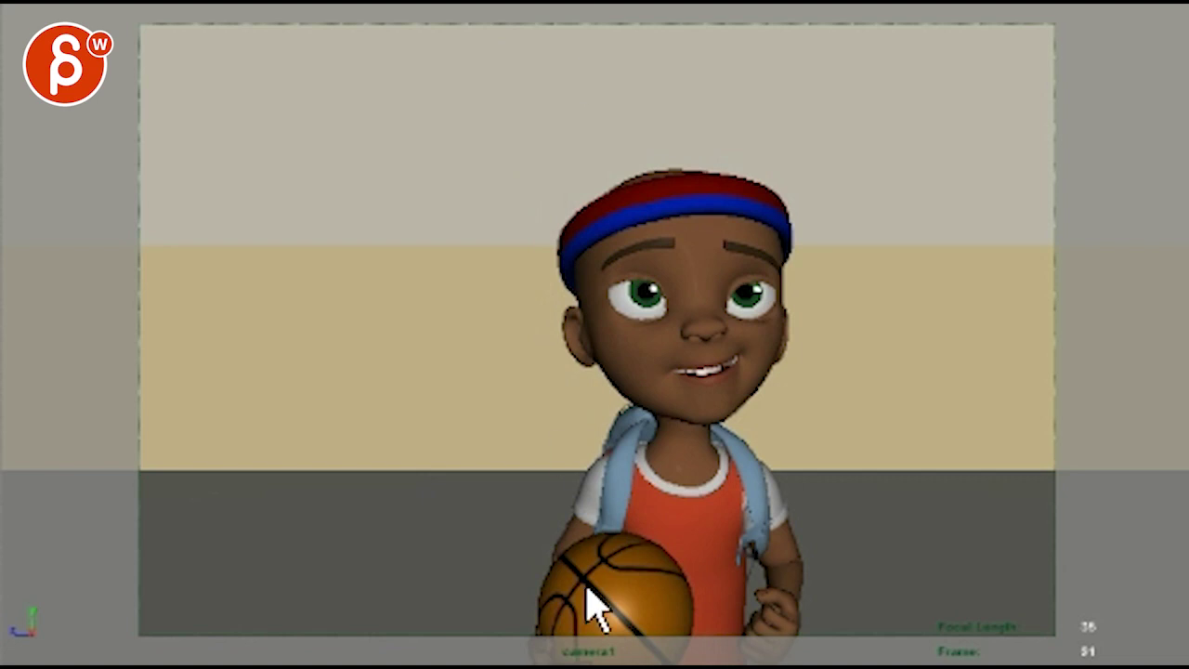
Step: Draw paths fanning up from the basketball and chest past the boy's head, and clear them
mouse_move(622, 583)
left_mouse_down()
mouse_move(638, 93)
mouse_move(670, 641)
left_mouse_up()
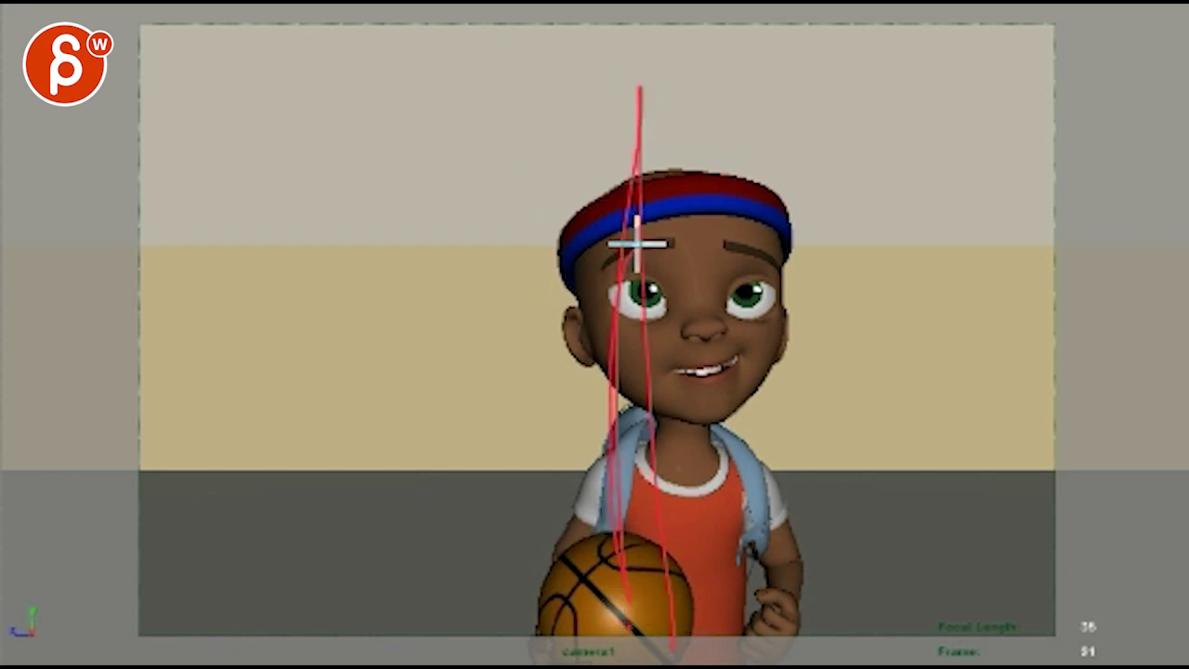
mouse_move(606, 142)
left_mouse_down()
mouse_move(621, 400)
mouse_move(656, 544)
mouse_move(650, 604)
mouse_move(607, 347)
mouse_move(683, 550)
left_mouse_up()
mouse_move(596, 413)
left_mouse_down()
mouse_move(385, 220)
mouse_move(722, 384)
mouse_move(894, 255)
mouse_move(678, 608)
mouse_move(753, 337)
mouse_move(653, 531)
mouse_move(675, 560)
mouse_move(691, 469)
left_mouse_up()
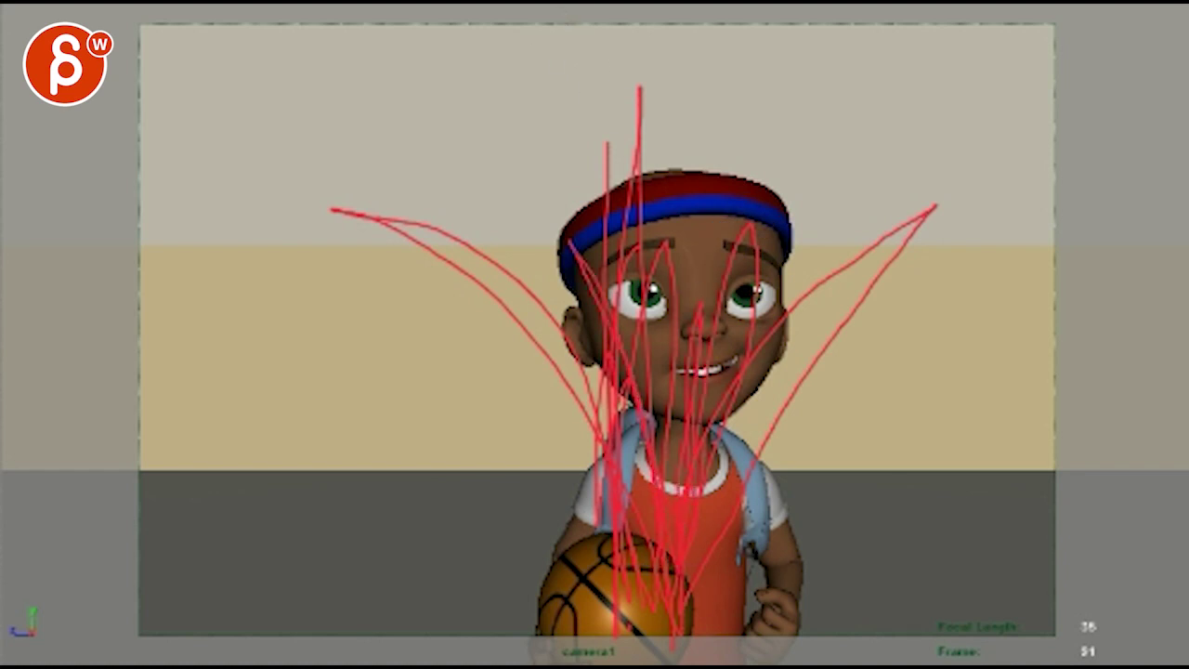
key("e")
key("Escape")
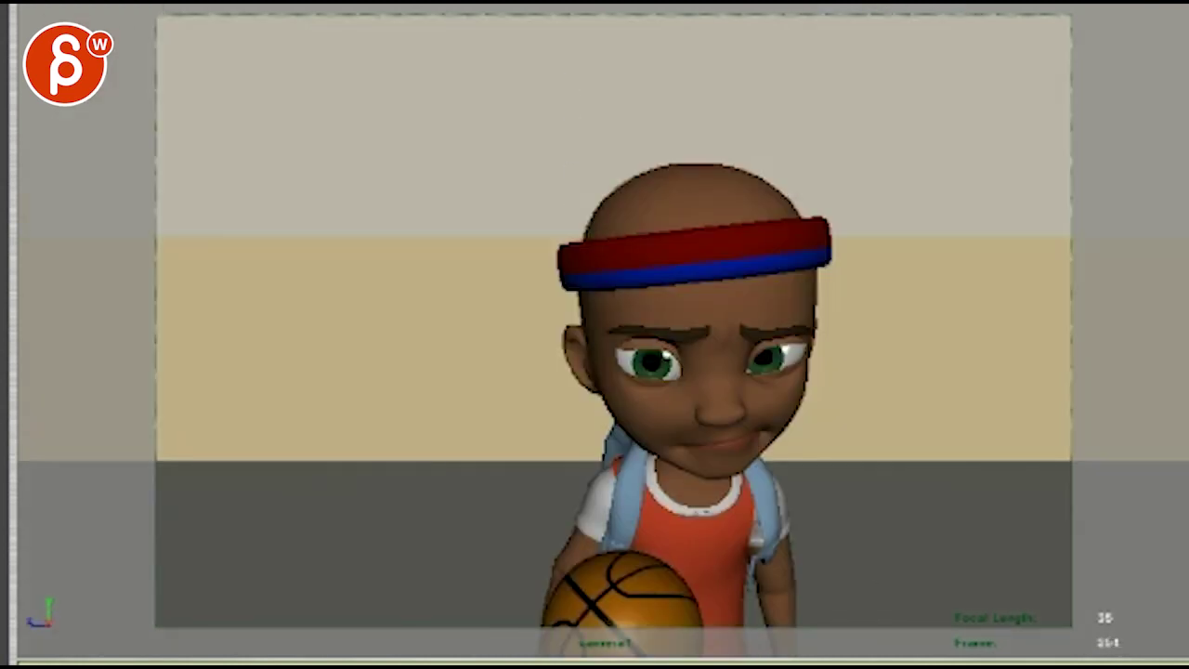
Step: Mark the sad boy's head tilt, brow lines and an arrow curving down from his face toward his shoulder, and erase the marks
mouse_move(687, 126)
left_mouse_down()
mouse_move(660, 276)
mouse_move(684, 398)
mouse_move(714, 377)
mouse_move(738, 314)
mouse_move(708, 349)
mouse_move(743, 310)
mouse_move(785, 309)
left_mouse_up()
left_click_drag(706, 294, 605, 337)
mouse_move(692, 313)
left_mouse_down()
mouse_move(730, 345)
mouse_move(712, 276)
mouse_move(738, 403)
mouse_move(796, 455)
left_mouse_up()
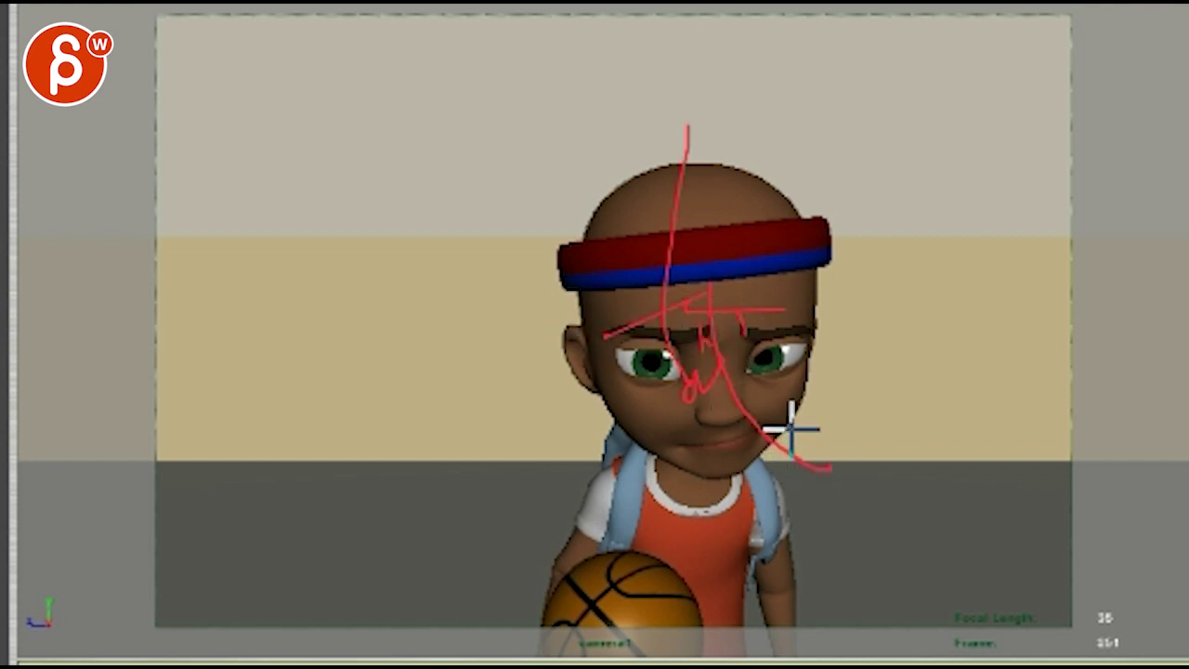
mouse_move(720, 425)
left_mouse_down()
mouse_move(863, 470)
mouse_move(842, 451)
mouse_move(853, 473)
left_mouse_up()
left_click_drag(686, 129, 687, 124)
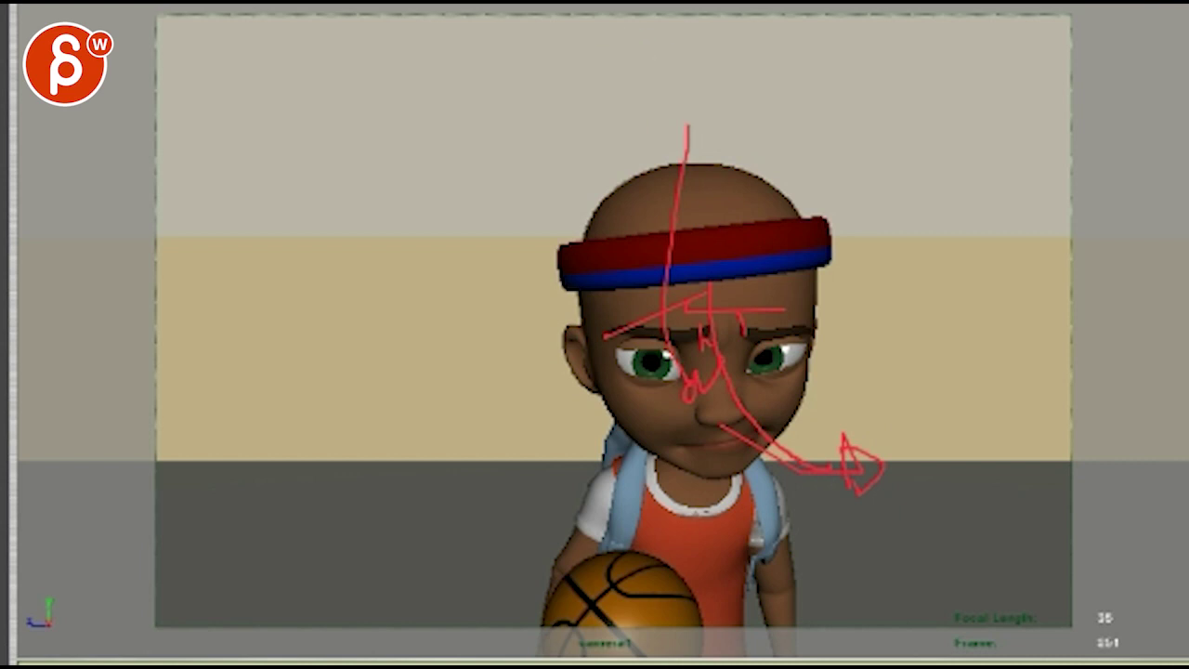
key("e")
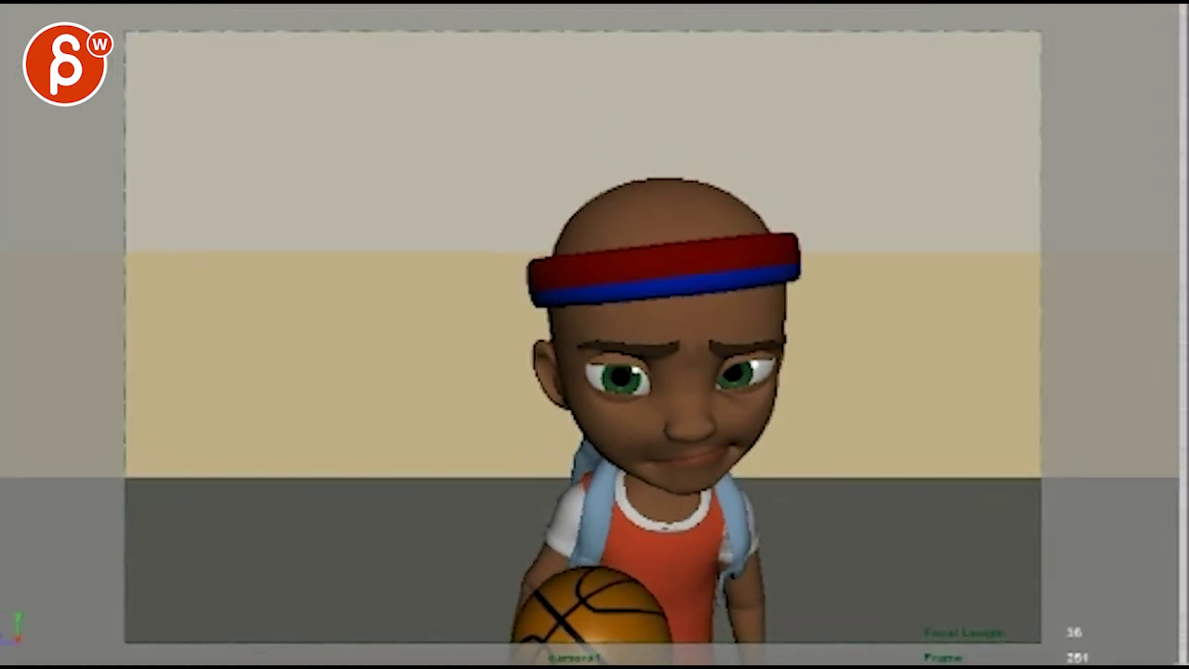
Step: Step forward to the hallway walking shot and sketch an arc from backpack to head, an arm line and a bouncing path behind the legs
key("Right")
key("Right")
key("Right")
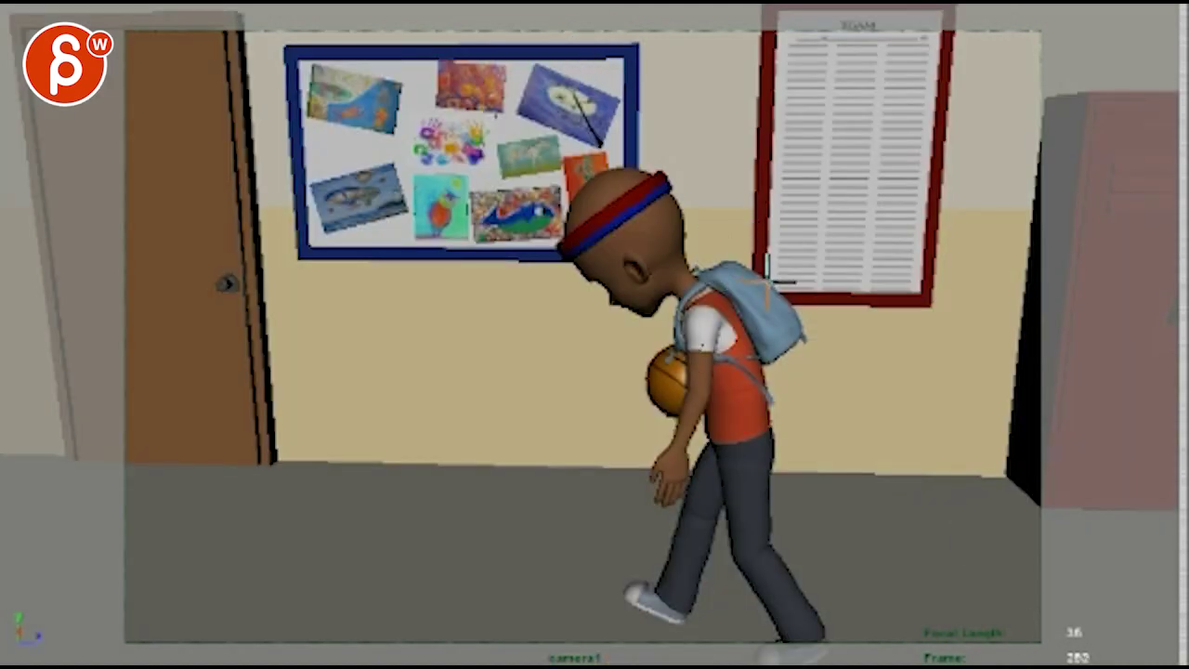
mouse_move(768, 283)
left_mouse_down()
mouse_move(637, 249)
mouse_move(667, 258)
left_mouse_up()
mouse_move(725, 302)
left_mouse_down()
mouse_move(689, 377)
mouse_move(659, 514)
mouse_move(666, 574)
left_mouse_up()
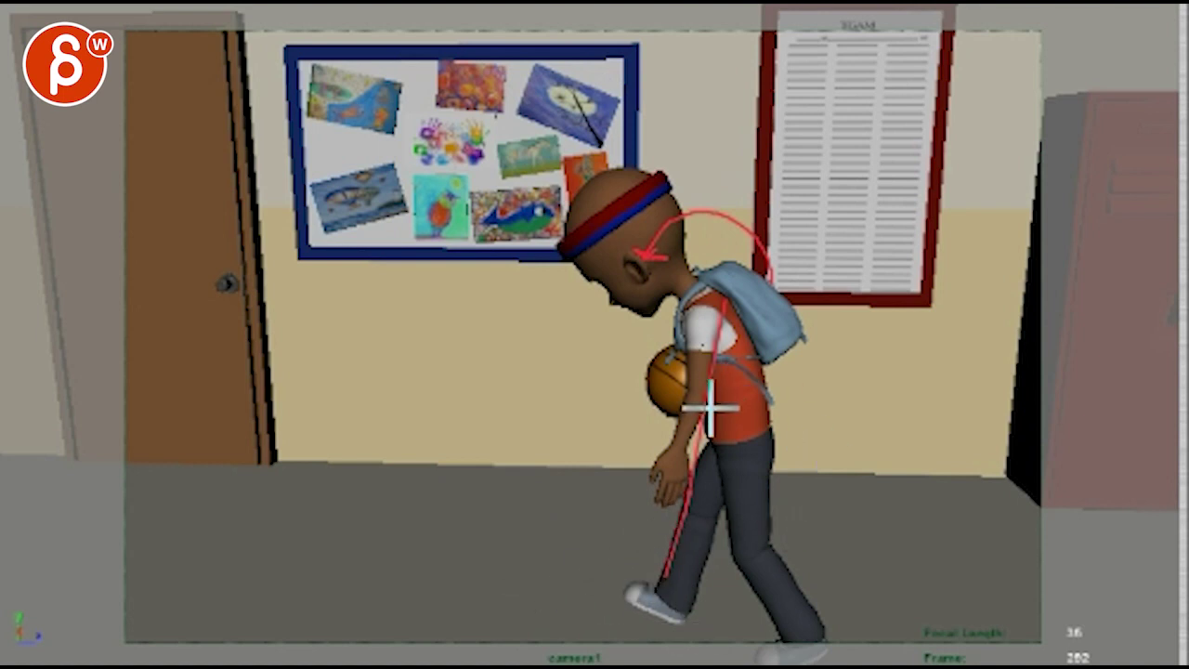
mouse_move(711, 260)
left_mouse_down()
mouse_move(685, 486)
mouse_move(719, 530)
mouse_move(823, 563)
mouse_move(902, 552)
mouse_move(947, 576)
left_mouse_up()
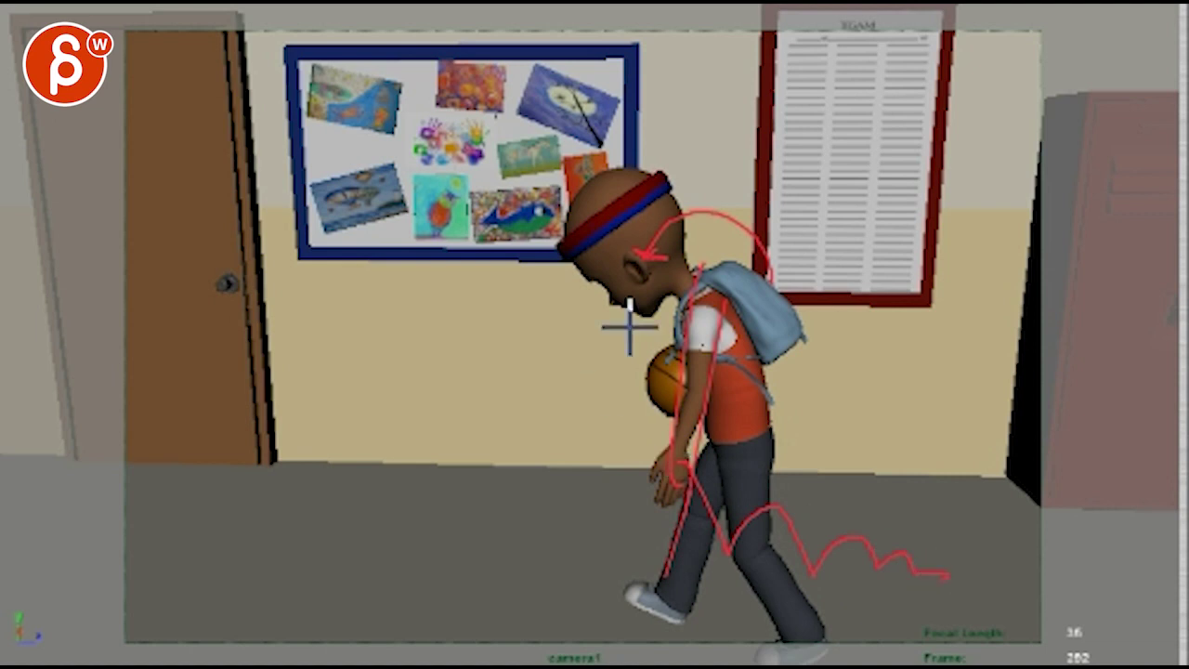
Step: Draw opposing arrows along the hallway floor, one toward the door and one toward the lockers, and clear the annotations
mouse_move(665, 311)
left_mouse_down()
mouse_move(478, 486)
mouse_move(403, 486)
mouse_move(440, 438)
mouse_move(265, 451)
mouse_move(461, 425)
left_mouse_up()
left_click_drag(820, 495, 957, 502)
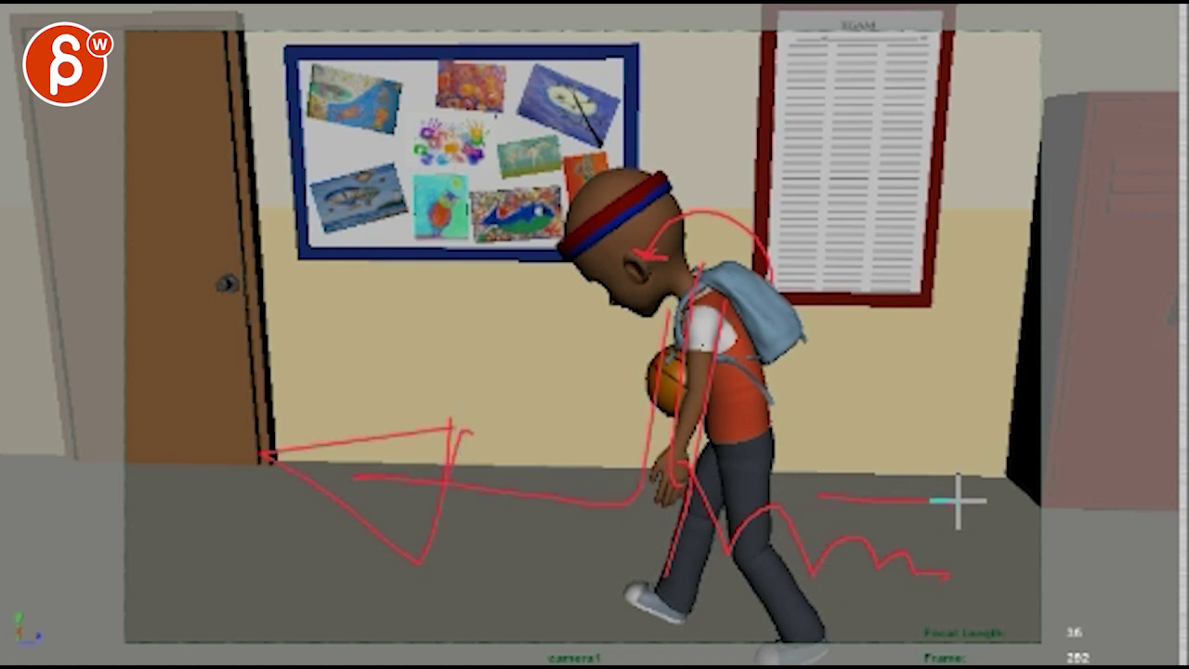
left_click_drag(939, 455, 948, 544)
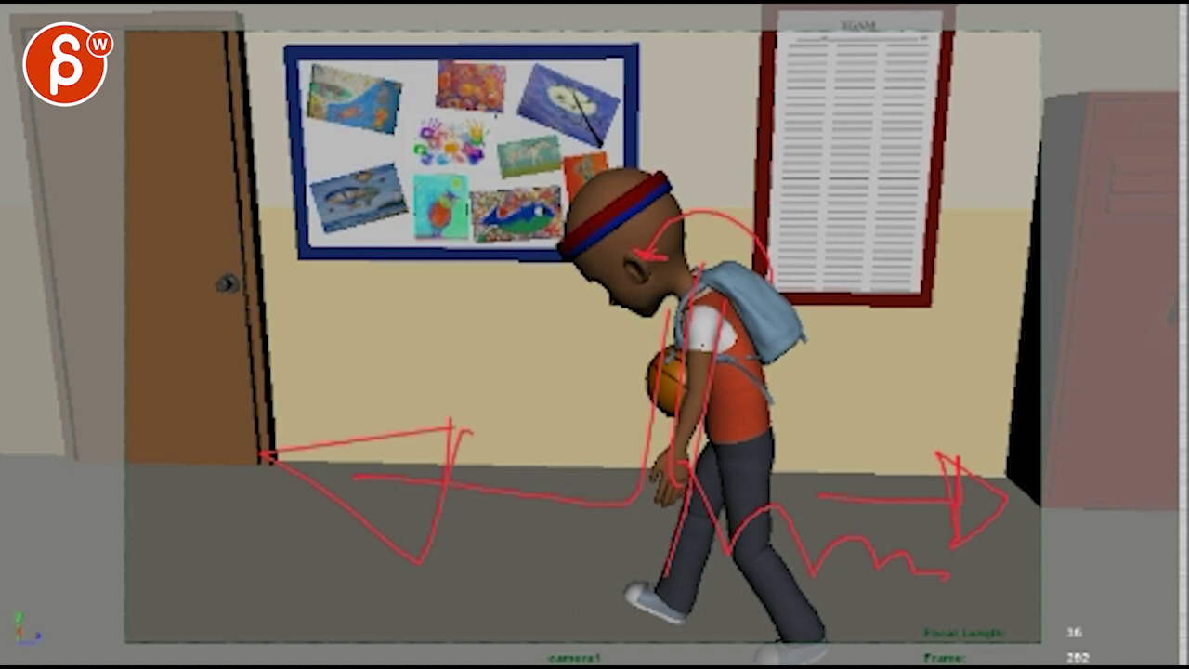
key("Escape")
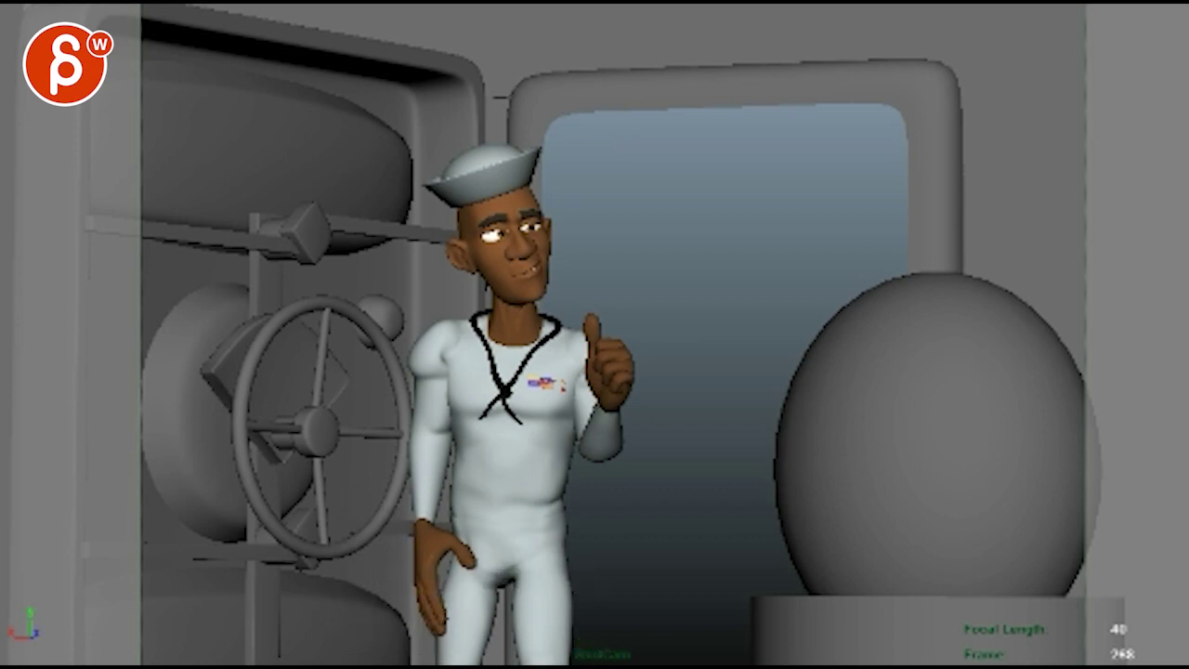
Step: Rewind and play the sailor shot, and draw a red box around the sailor's body from the neck down at frame 268
key("alt+shift+v")
key("alt+v")
left_click_drag(650, 292, 385, 637)
left_click_drag(641, 300, 621, 640)
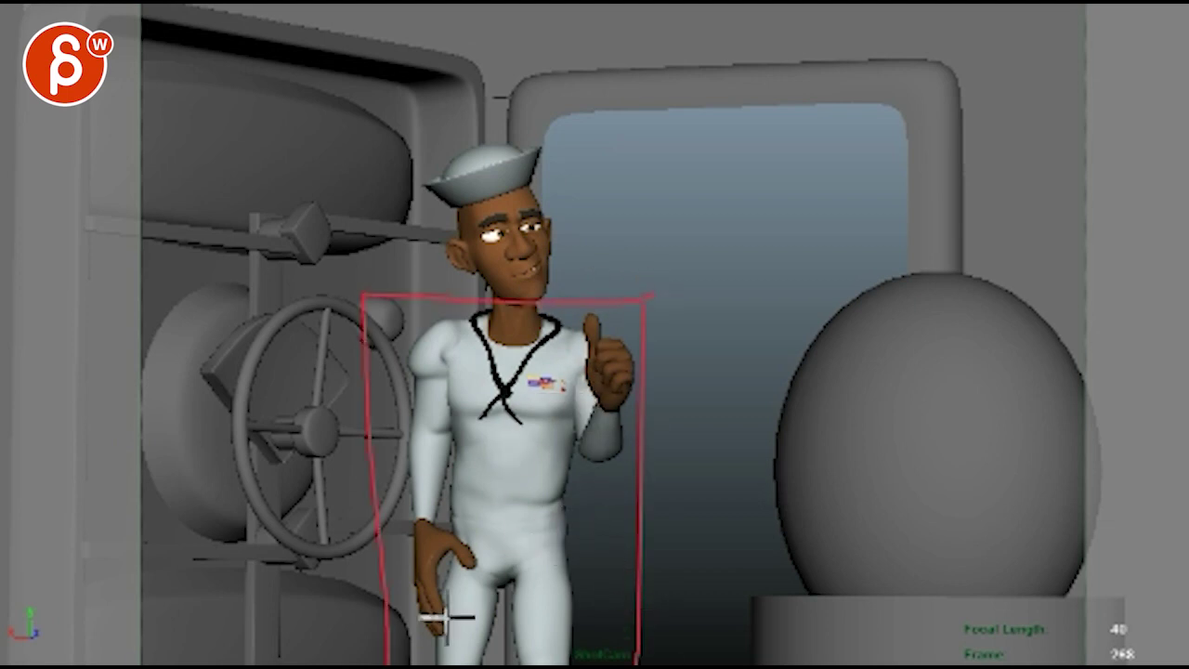
Step: Mark the sailor's lowered thumb and fingers in red, draw repeated circles around his head at frame 268, and clear the annotations
mouse_move(446, 537)
left_mouse_down()
mouse_move(457, 555)
mouse_move(437, 566)
left_mouse_up()
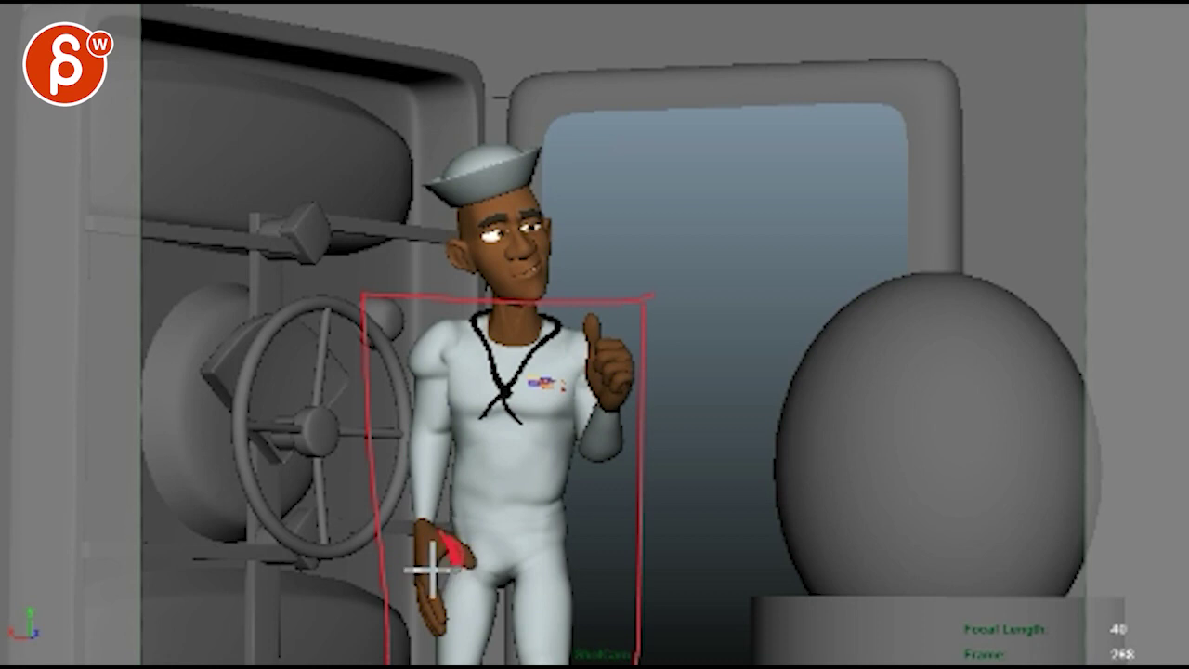
mouse_move(444, 629)
left_mouse_down()
mouse_move(415, 533)
mouse_move(425, 526)
left_mouse_up()
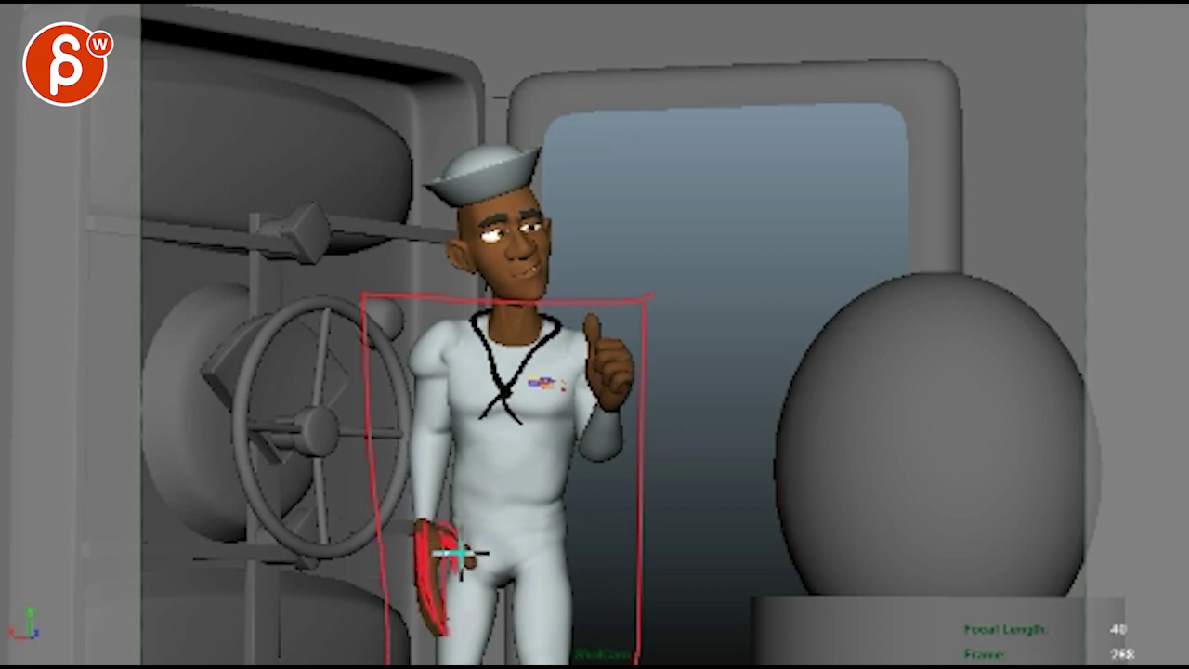
mouse_move(464, 205)
left_mouse_down()
mouse_move(573, 233)
mouse_move(589, 288)
mouse_move(551, 366)
mouse_move(472, 172)
left_mouse_up()
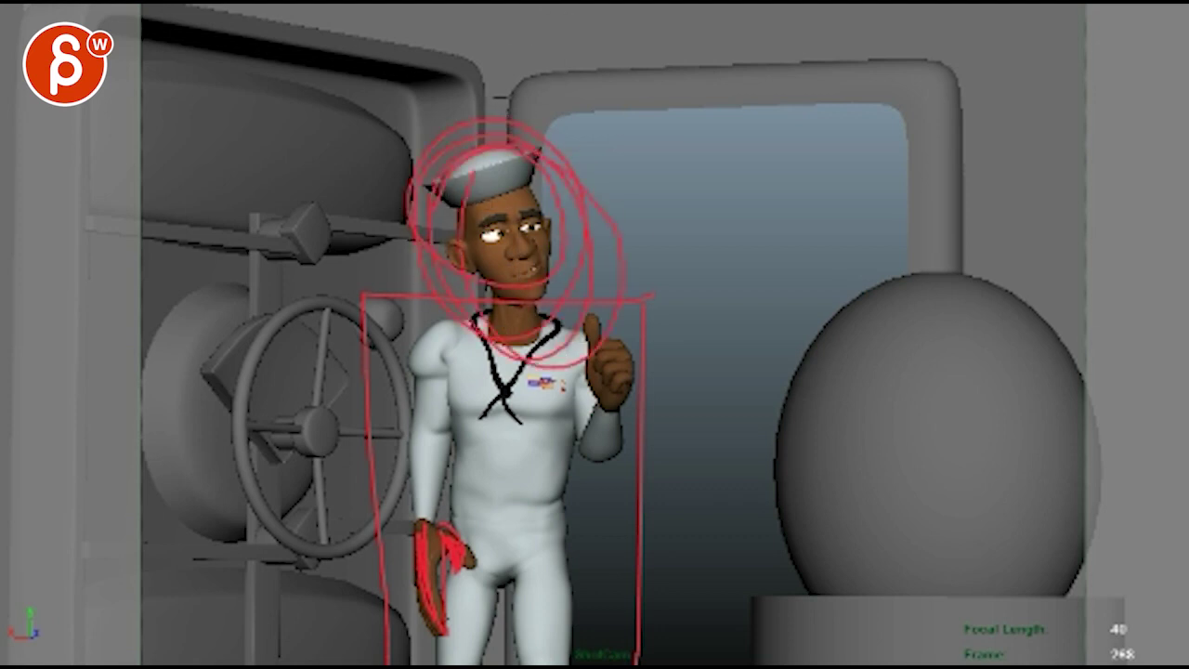
key("e")
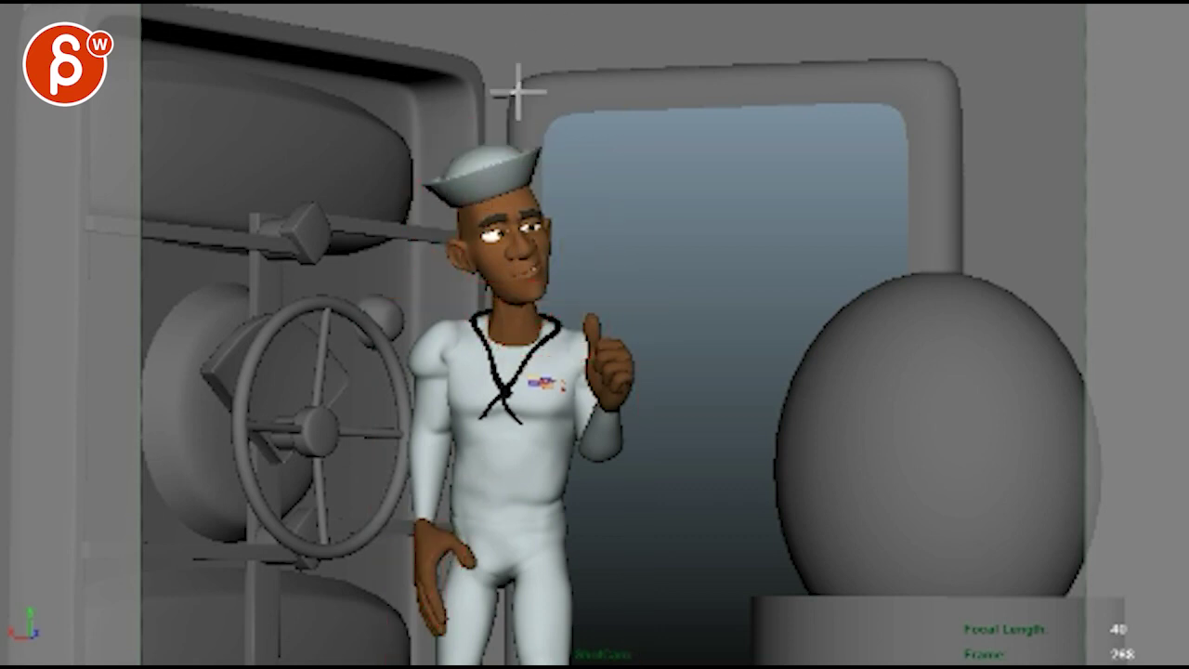
key("Escape")
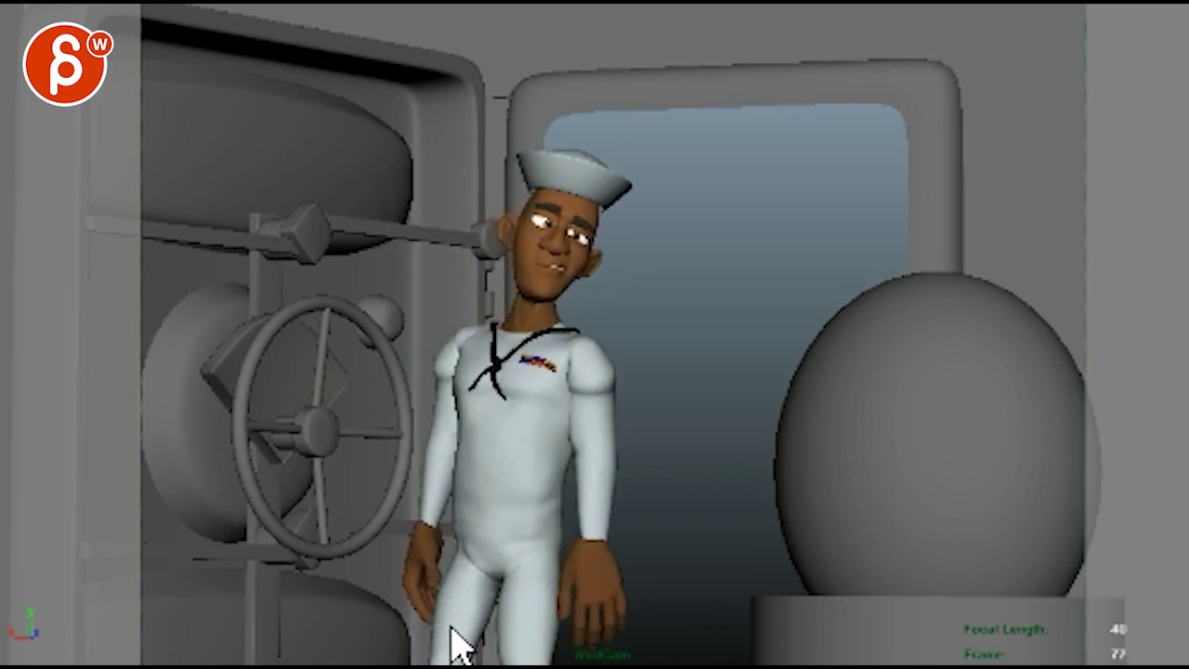
Step: Go to frame 177 and draw vertical lines through the sailor's face and beside his ear, joined by short lines above and below
key("Right")
key("Right")
key("Right")
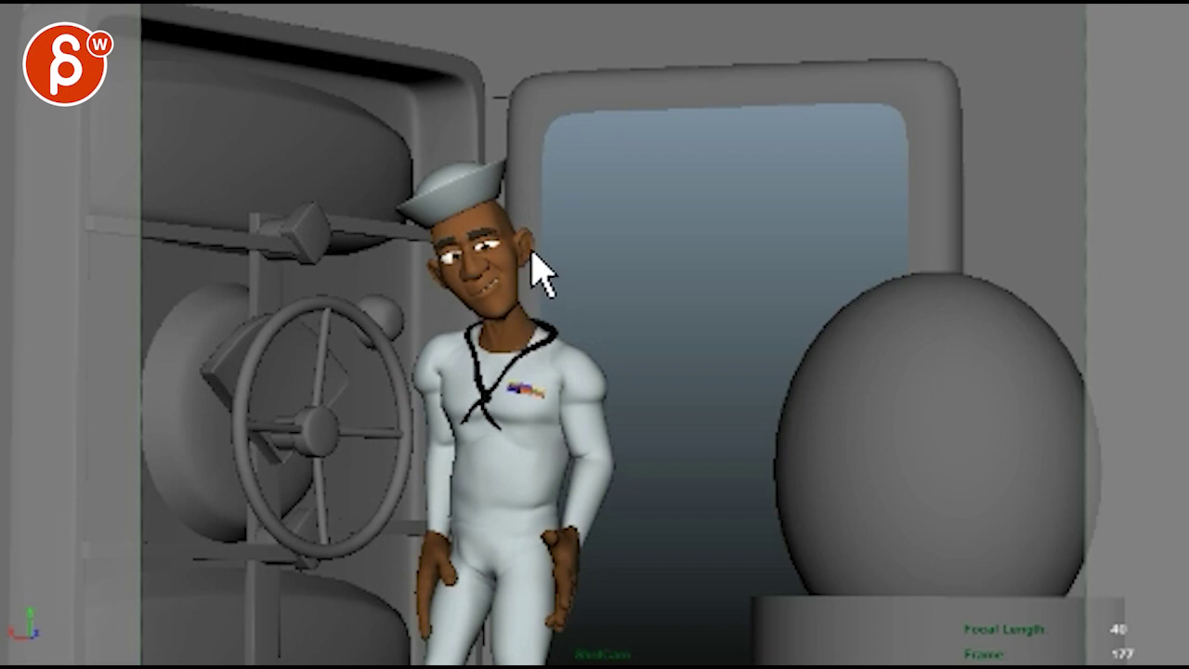
left_click_drag(520, 164, 522, 295)
left_click_drag(460, 193, 478, 308)
left_click_drag(446, 198, 473, 185)
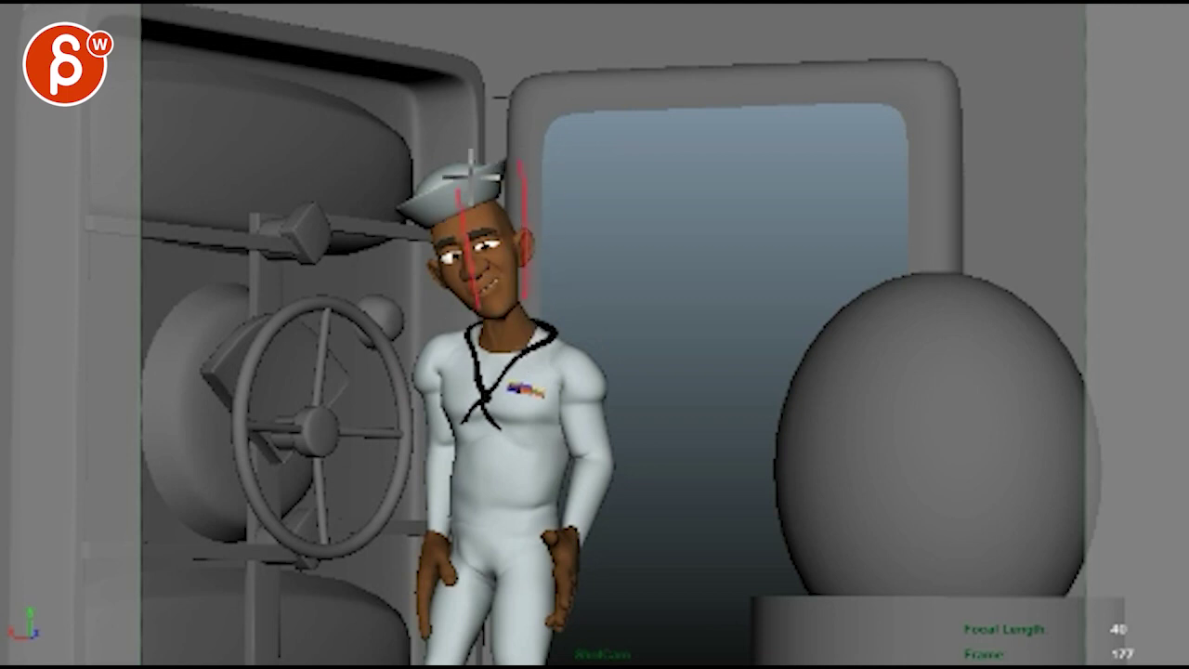
left_click_drag(538, 300, 488, 306)
left_click_drag(456, 193, 510, 177)
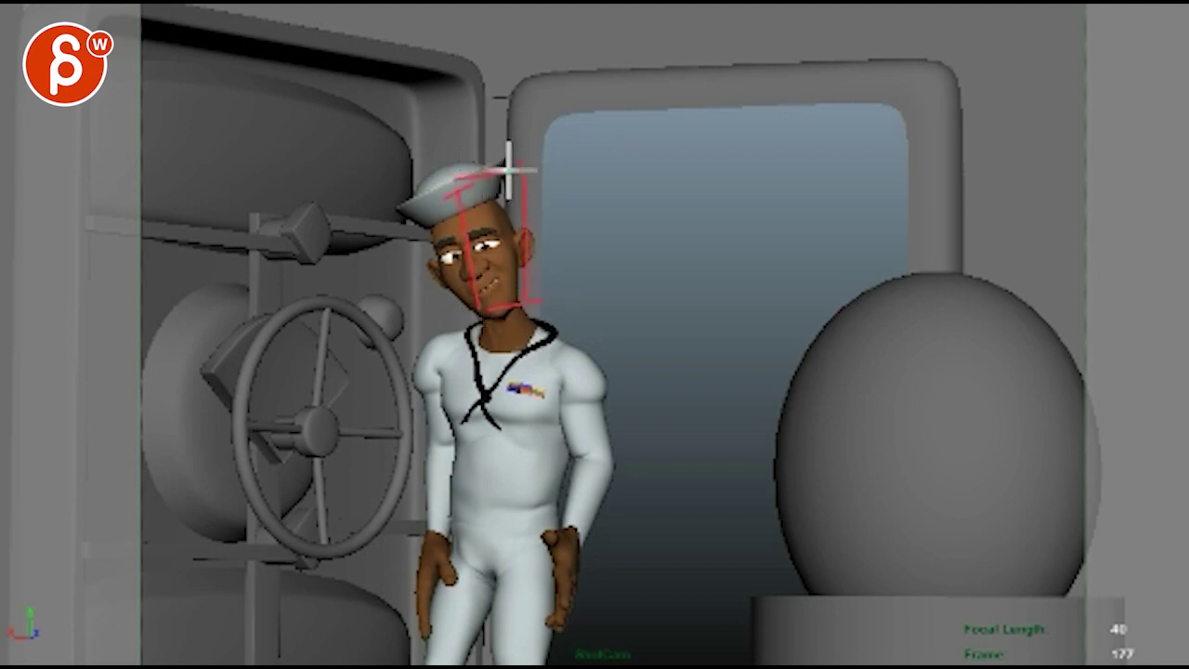
Step: Sketch a large double oval over the doorway beside the sailor's head and cross it with two long diagonal strokes
left_click_drag(604, 190, 698, 194)
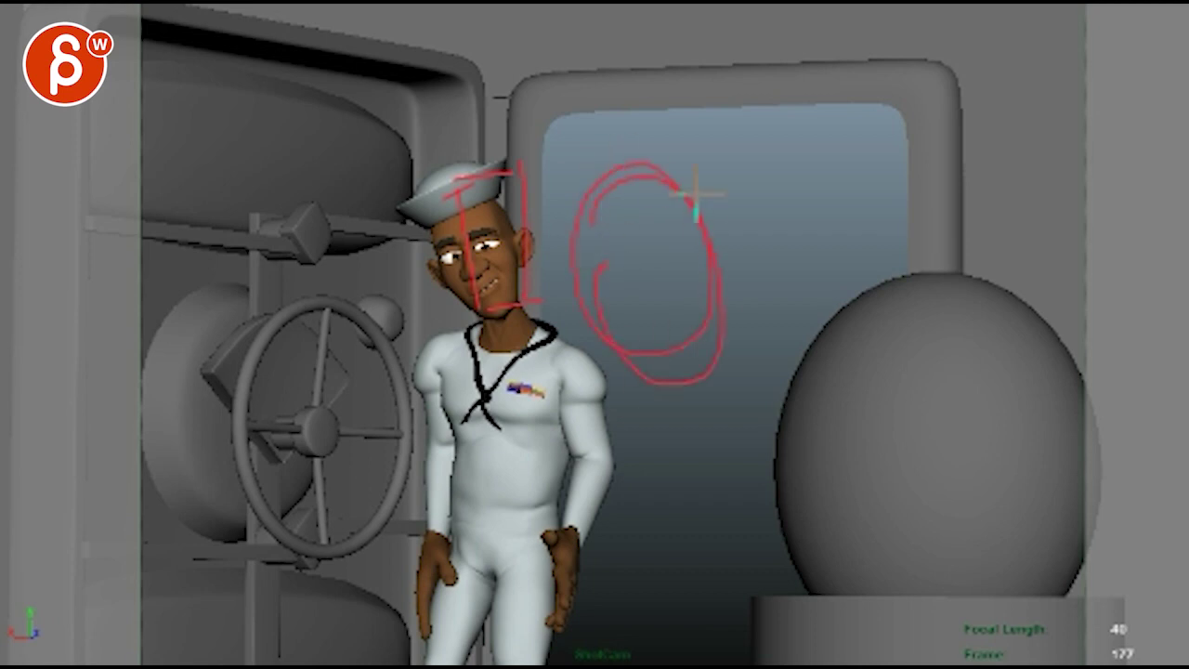
left_click_drag(767, 139, 546, 392)
left_click_drag(525, 126, 725, 457)
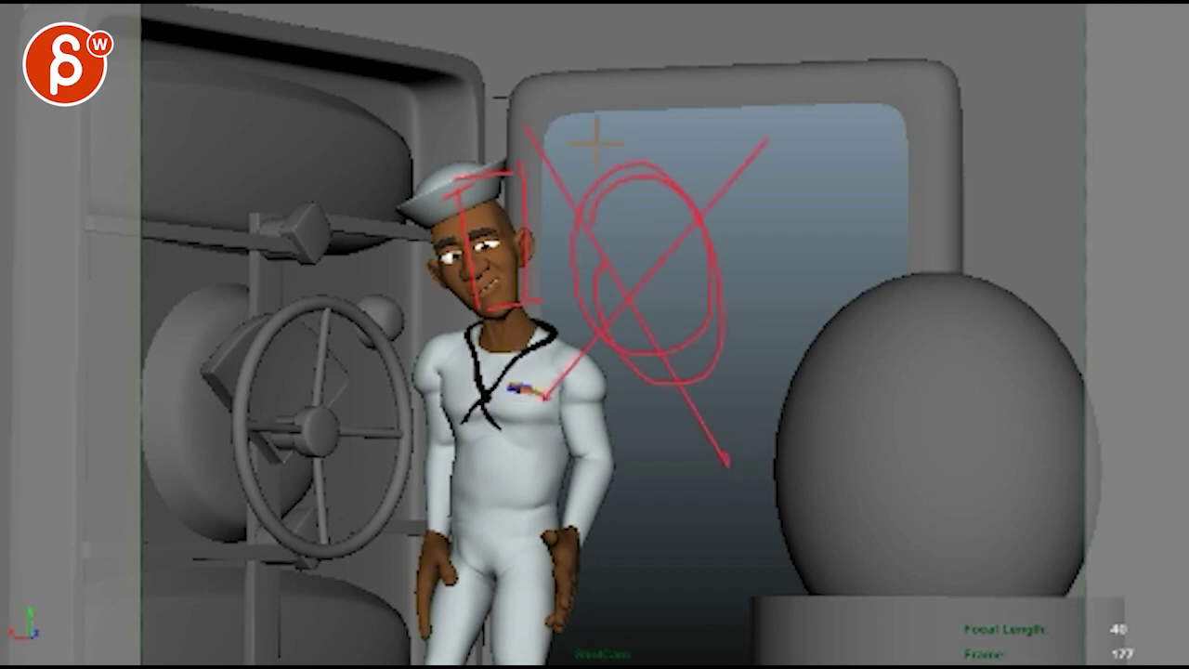
Step: Retrace the vertical lines on the sailor's face and ear, add a diagonal across his hat and face, and clear the annotations
left_click_drag(523, 166, 535, 325)
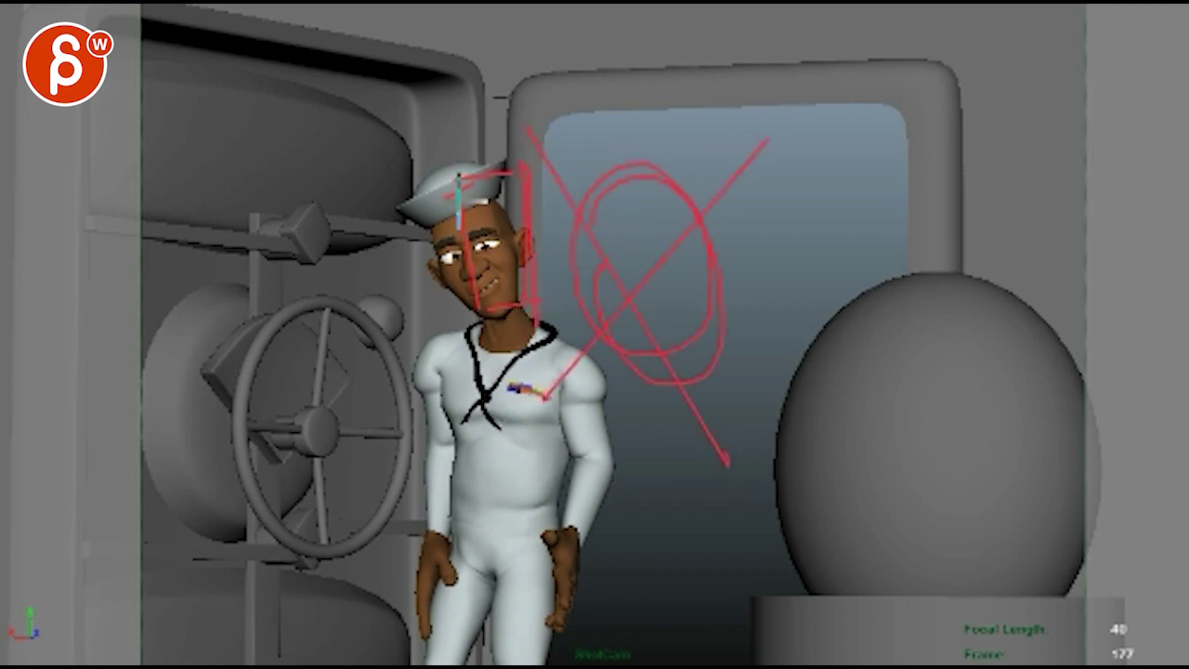
left_click_drag(461, 194, 471, 325)
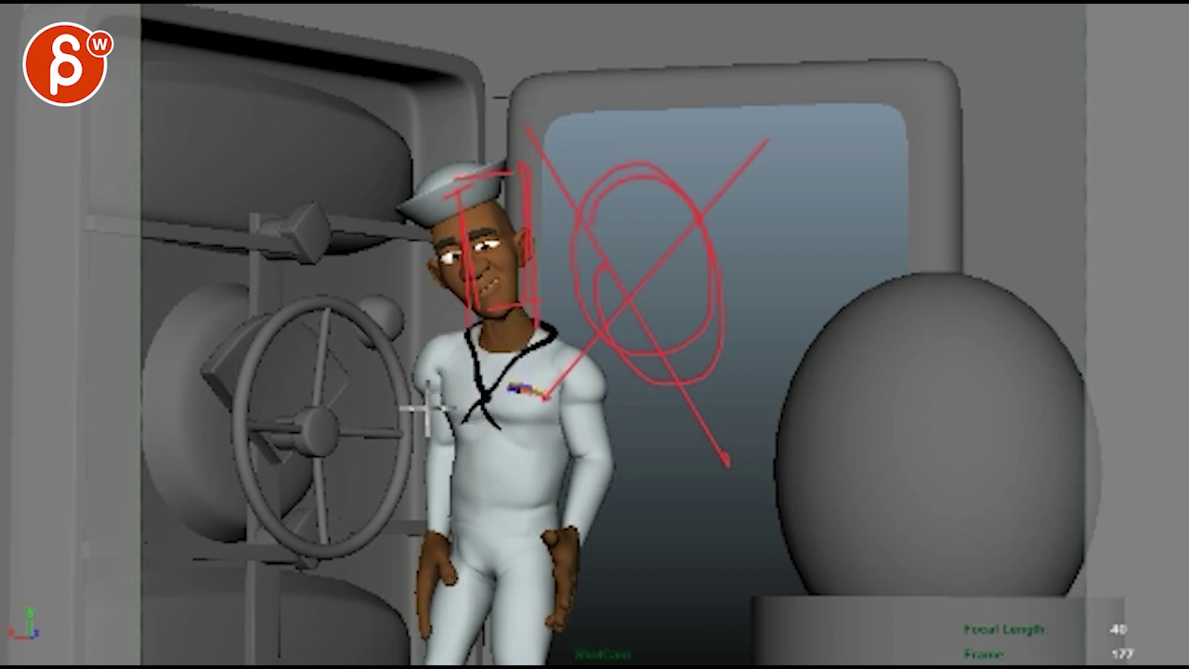
left_click_drag(439, 216, 409, 189)
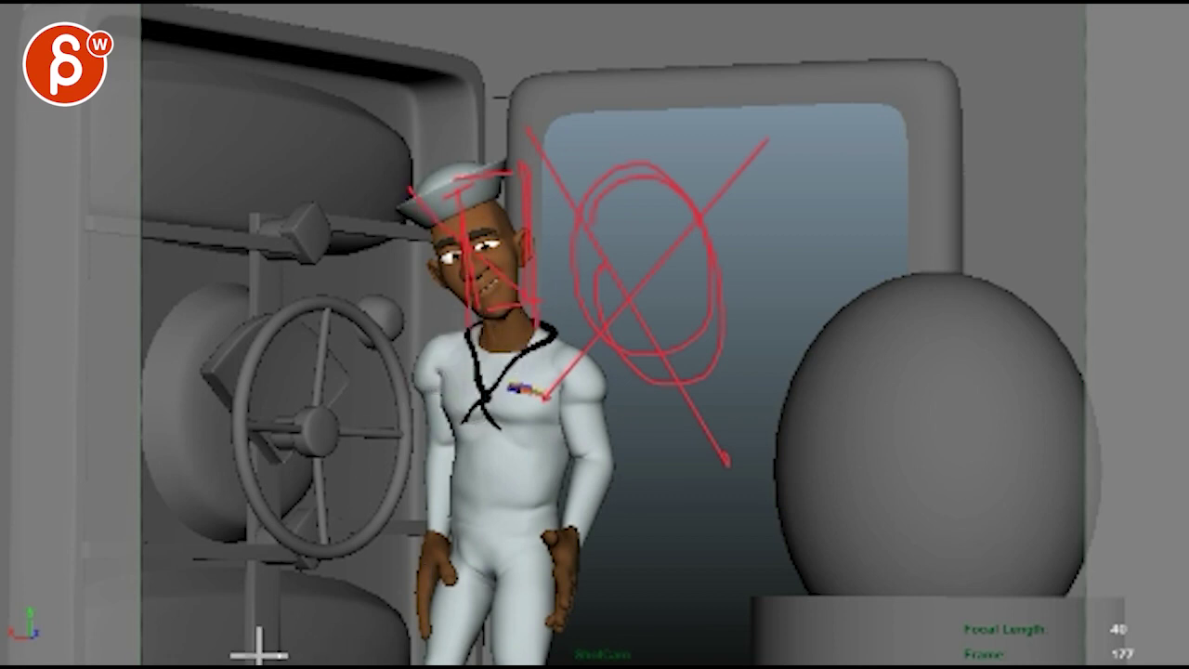
key("Escape")
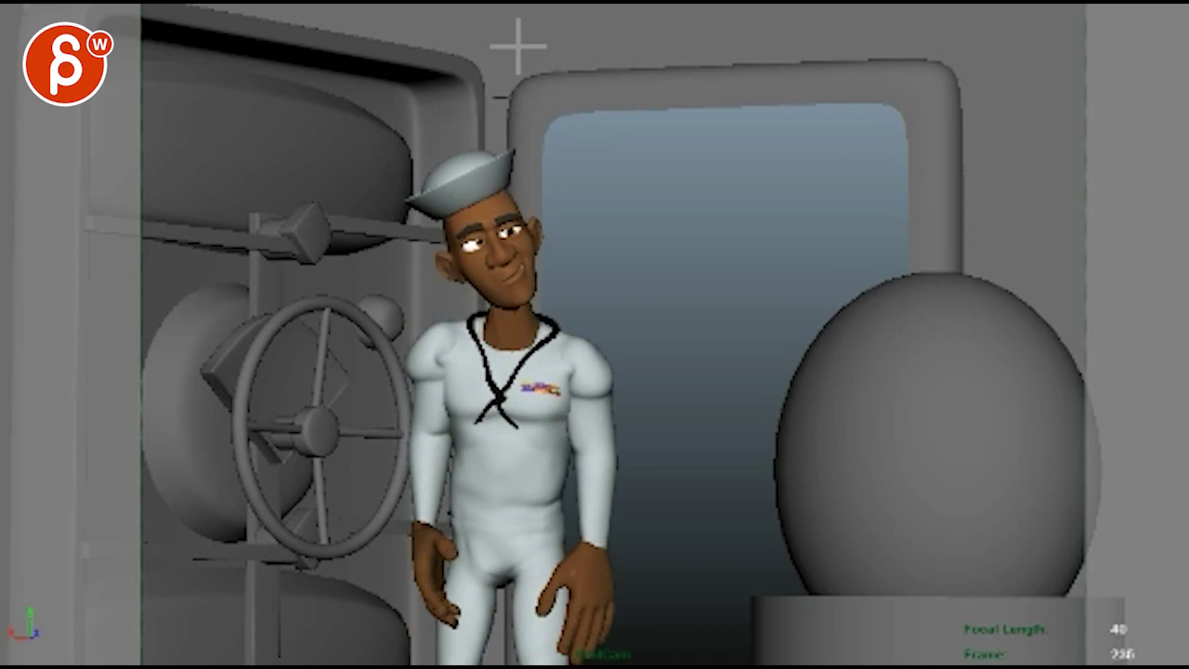
Step: At frame 236, sketch an arc over the sailor's hat, loops along his face and a long stroke down his body, and clear them
mouse_move(411, 277)
left_mouse_down()
mouse_move(520, 138)
mouse_move(528, 284)
mouse_move(511, 303)
mouse_move(545, 166)
left_mouse_up()
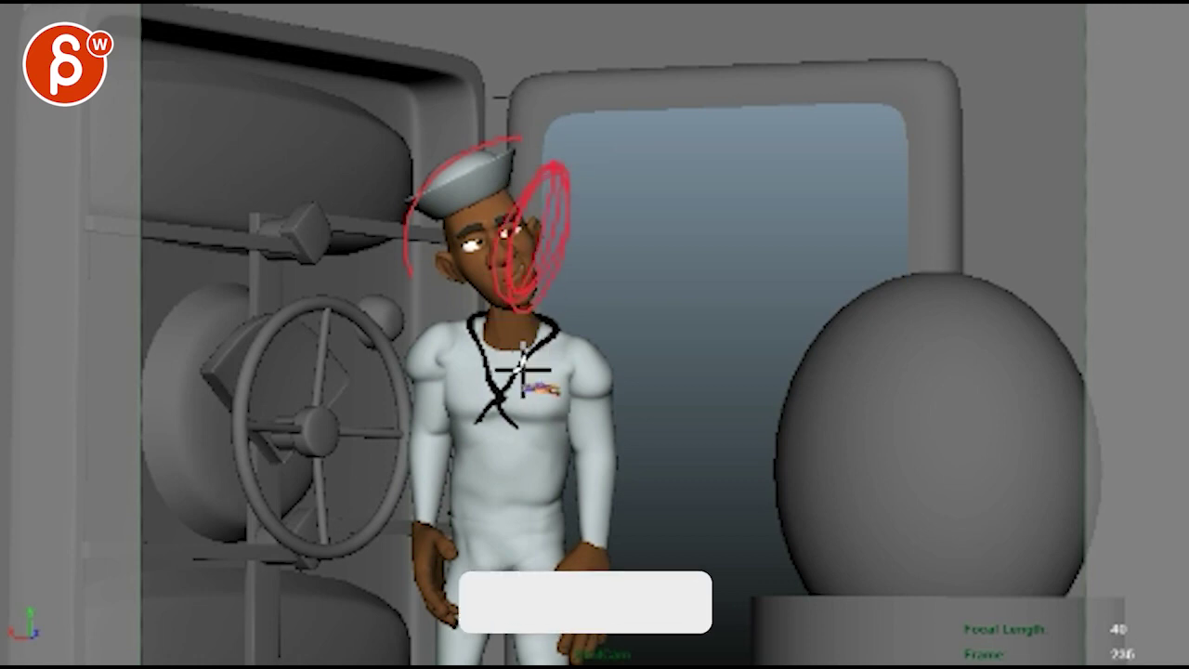
mouse_move(634, 81)
left_mouse_down()
mouse_move(510, 306)
mouse_move(485, 662)
left_mouse_up()
key("Escape")
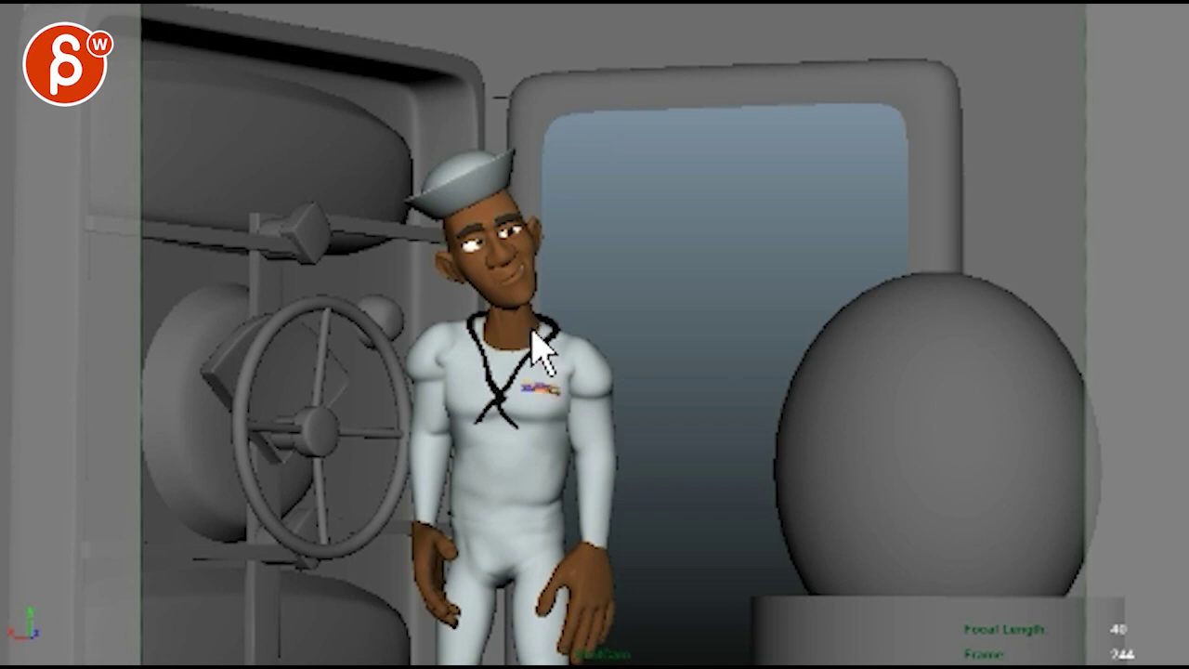
Step: At frame 244, sketch the sailor's head ovals, long body lines and curved paths beside his shoulder, and erase the marks
mouse_move(537, 200)
left_mouse_down()
mouse_move(506, 383)
mouse_move(530, 331)
mouse_move(484, 591)
mouse_move(530, 260)
mouse_move(509, 567)
left_mouse_up()
mouse_move(566, 339)
left_mouse_down()
mouse_move(619, 473)
mouse_move(665, 265)
left_mouse_up()
mouse_move(434, 175)
left_mouse_down()
mouse_move(532, 269)
mouse_move(501, 273)
mouse_move(502, 349)
mouse_move(615, 290)
left_mouse_up()
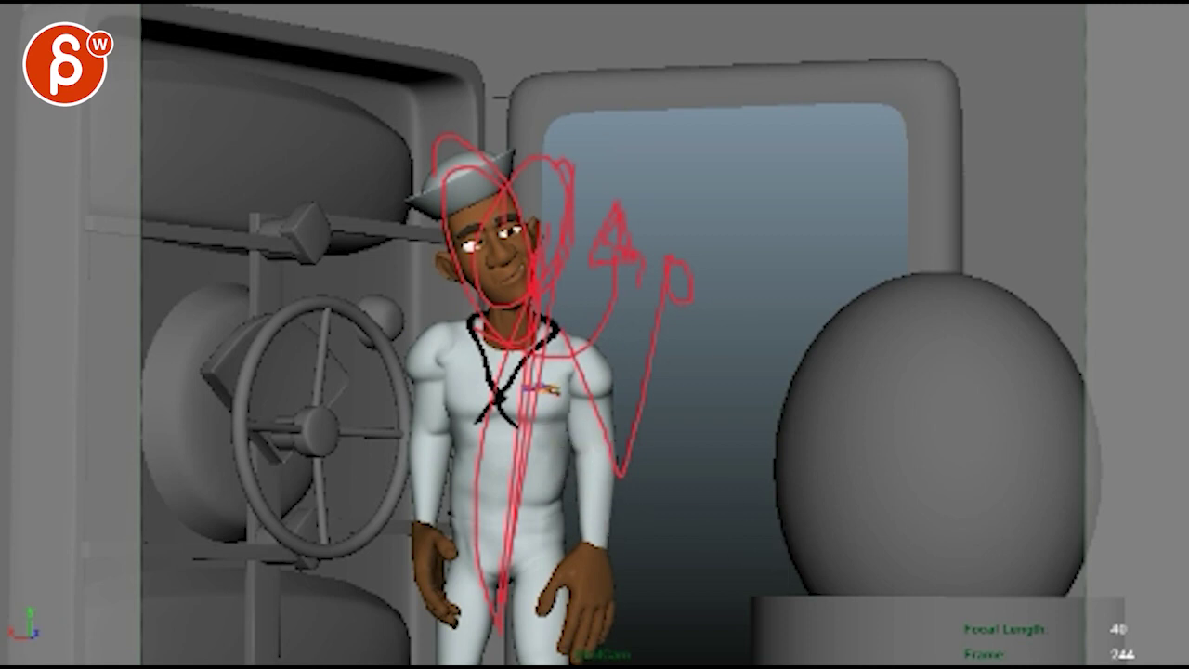
key("e")
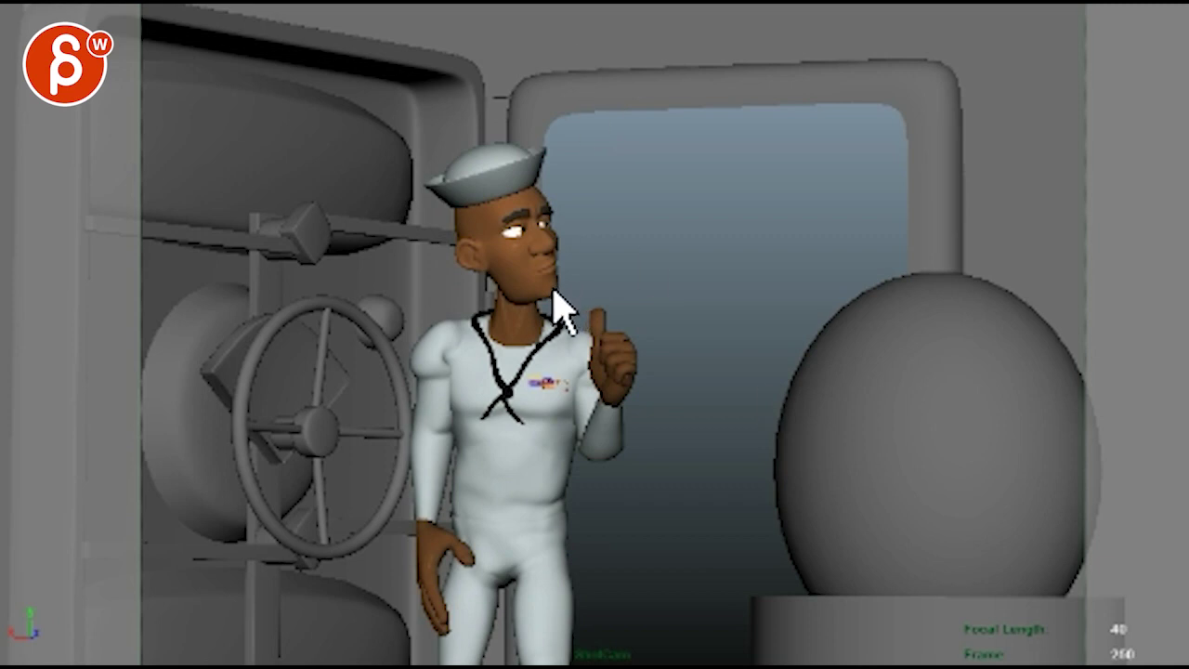
Step: At frame 260, mark the sailor's nose and draw a curved path across his cheek from ear to nose
left_click_drag(539, 246, 548, 249)
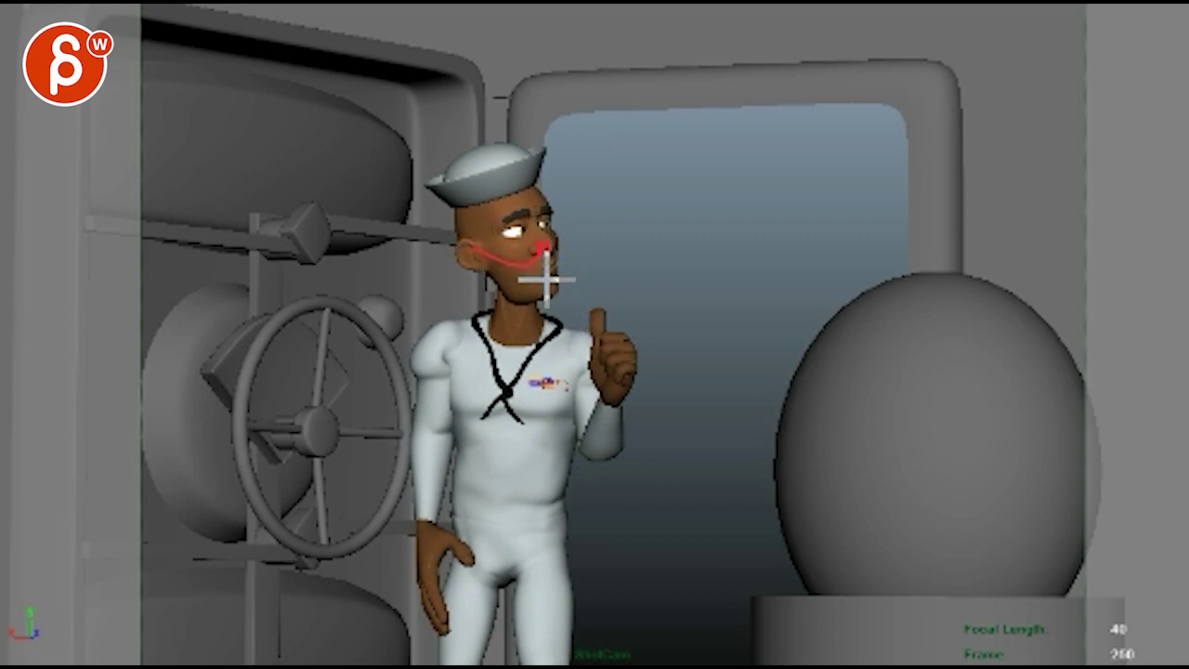